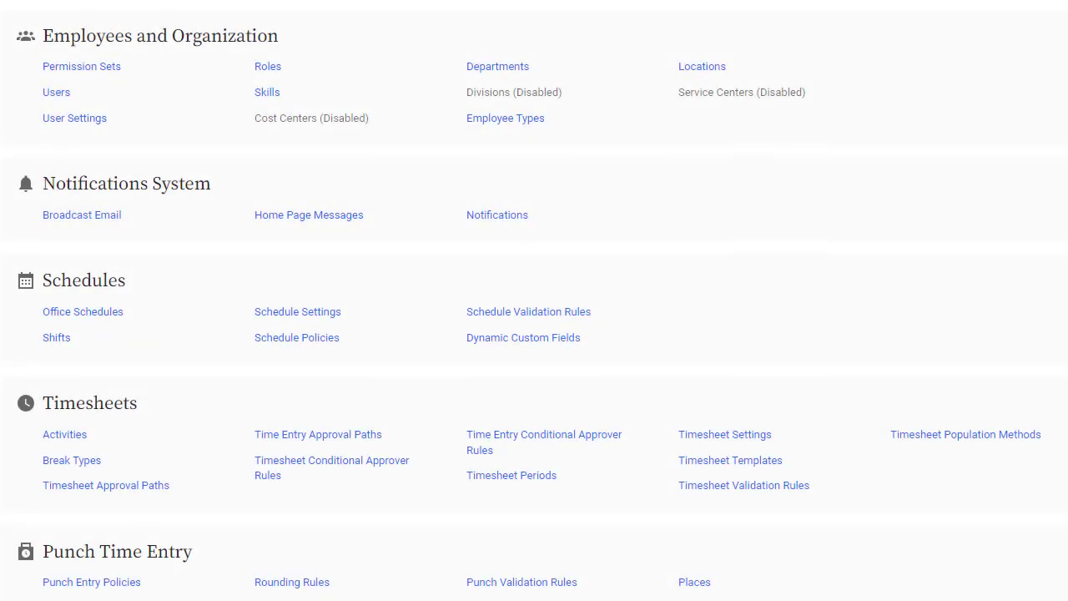
Step: Open the Time Off Types settings from the Time Off section of the administration page
{"action": "scroll", "coordinate": [534, 300], "scroll_direction": "down", "scroll_amount": 5}
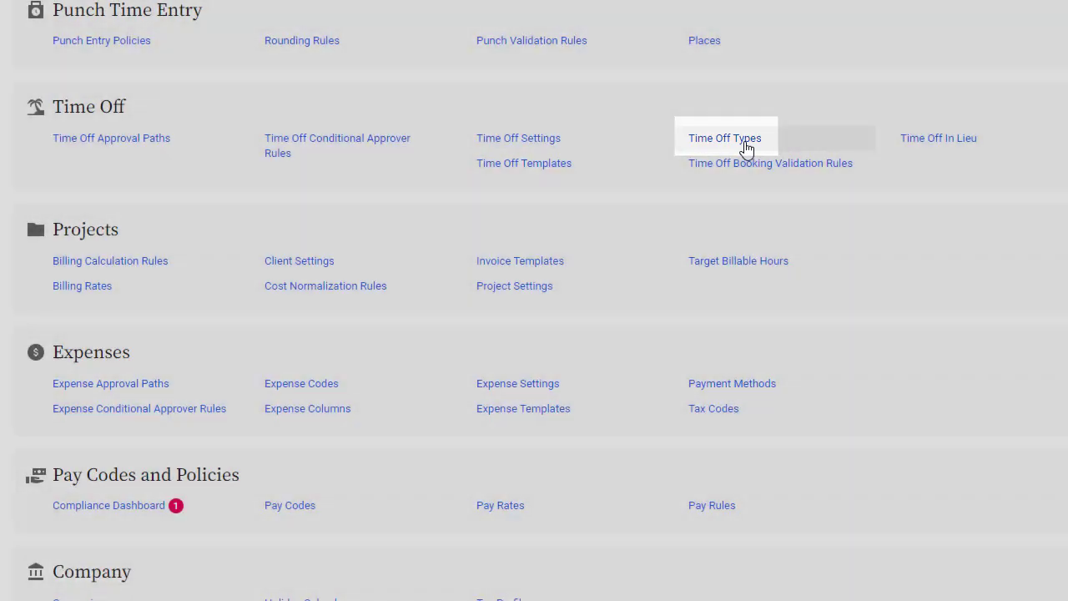
{"action": "left_click", "coordinate": [745, 143]}
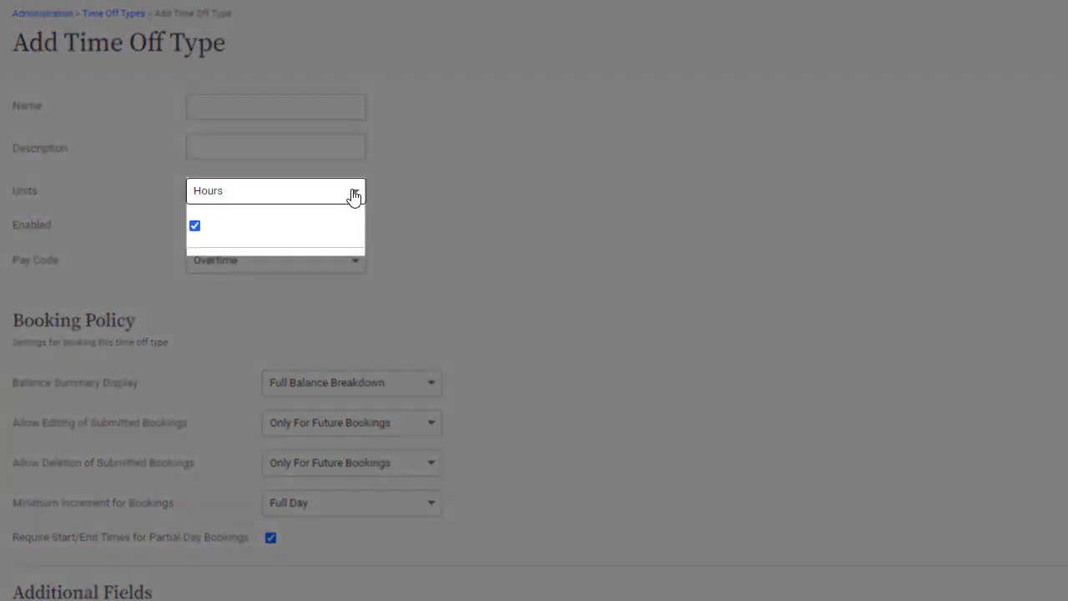
Step: Examine the new time off type's options for units, balance summary display, booking deletion, minimum booking increment and request validations
{"action": "left_click", "coordinate": [353, 193]}
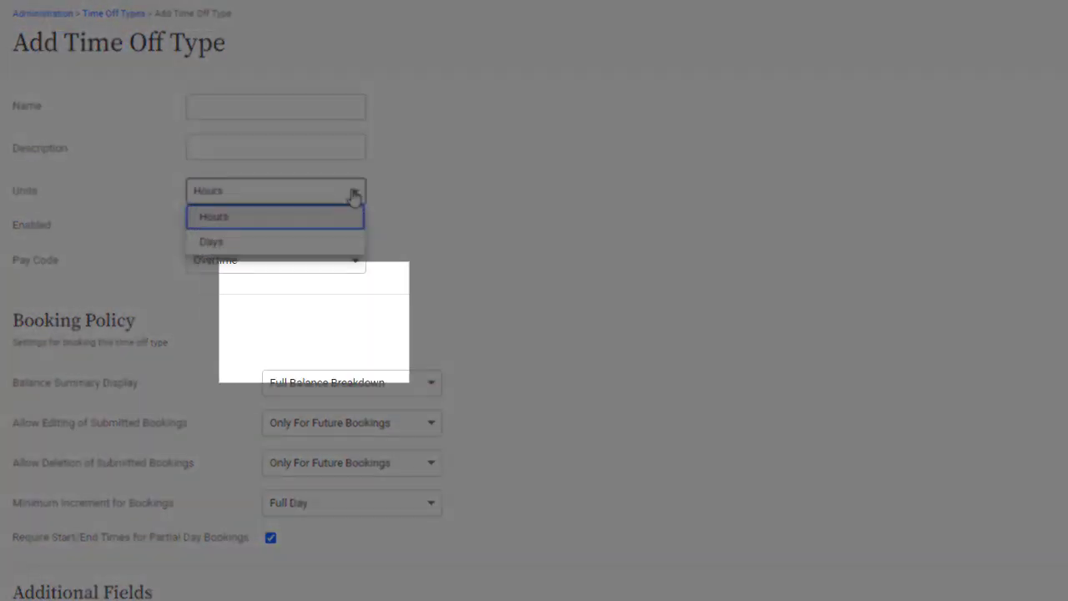
{"action": "left_click", "coordinate": [354, 193]}
{"action": "left_click", "coordinate": [434, 384]}
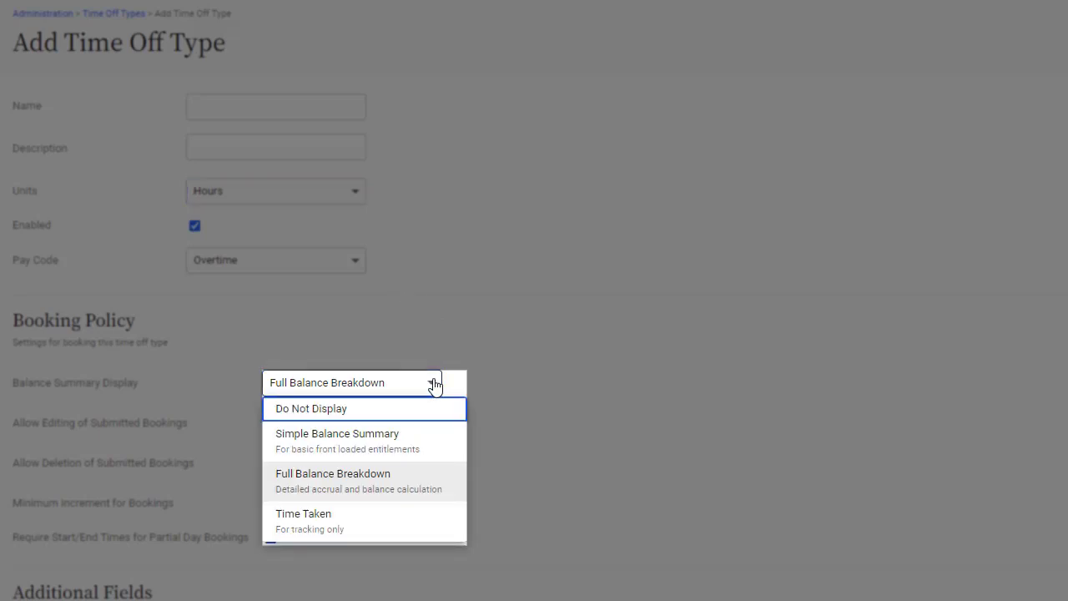
{"action": "left_click", "coordinate": [434, 384]}
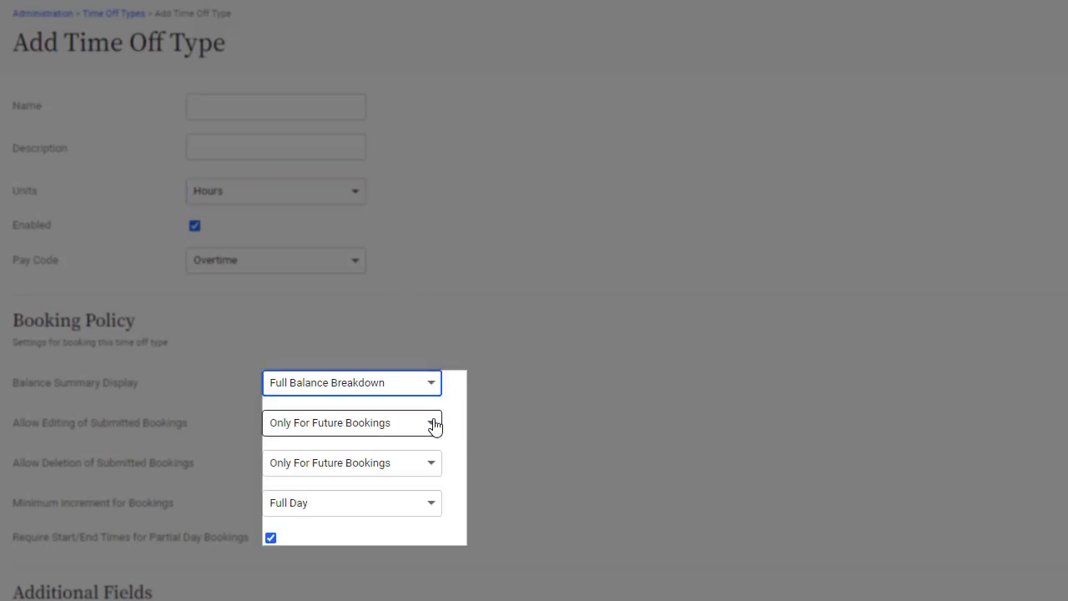
{"action": "left_click", "coordinate": [433, 463]}
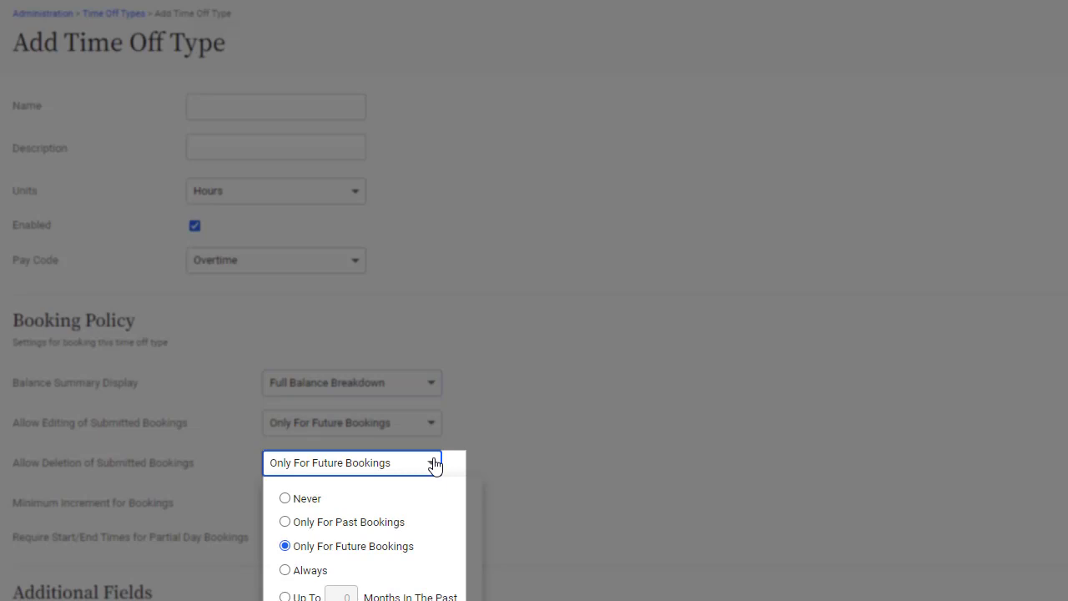
{"action": "left_click", "coordinate": [433, 462]}
{"action": "left_click", "coordinate": [432, 502]}
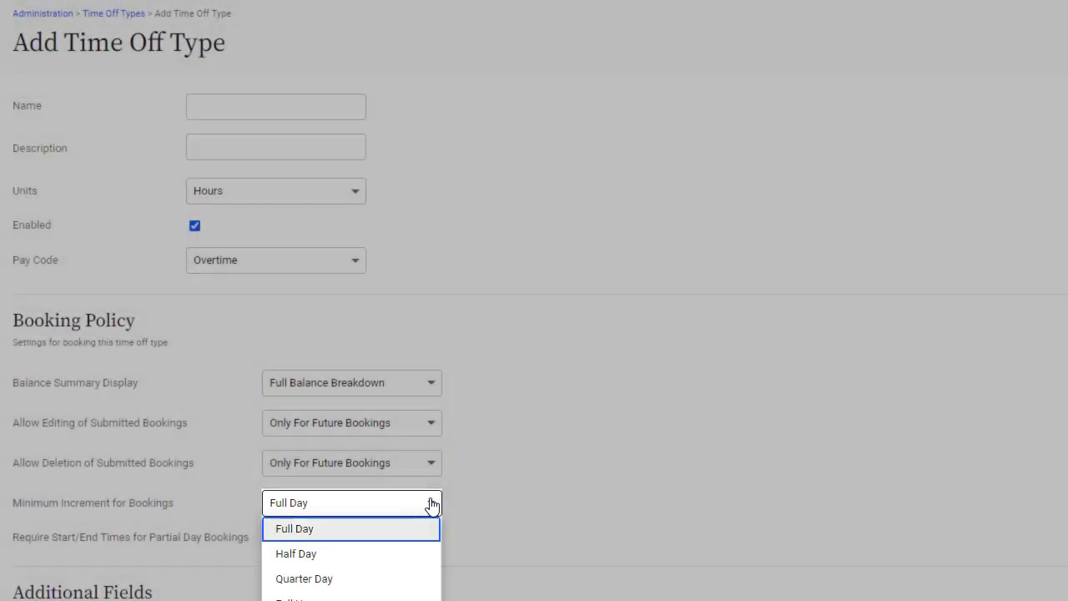
{"action": "left_click", "coordinate": [431, 502]}
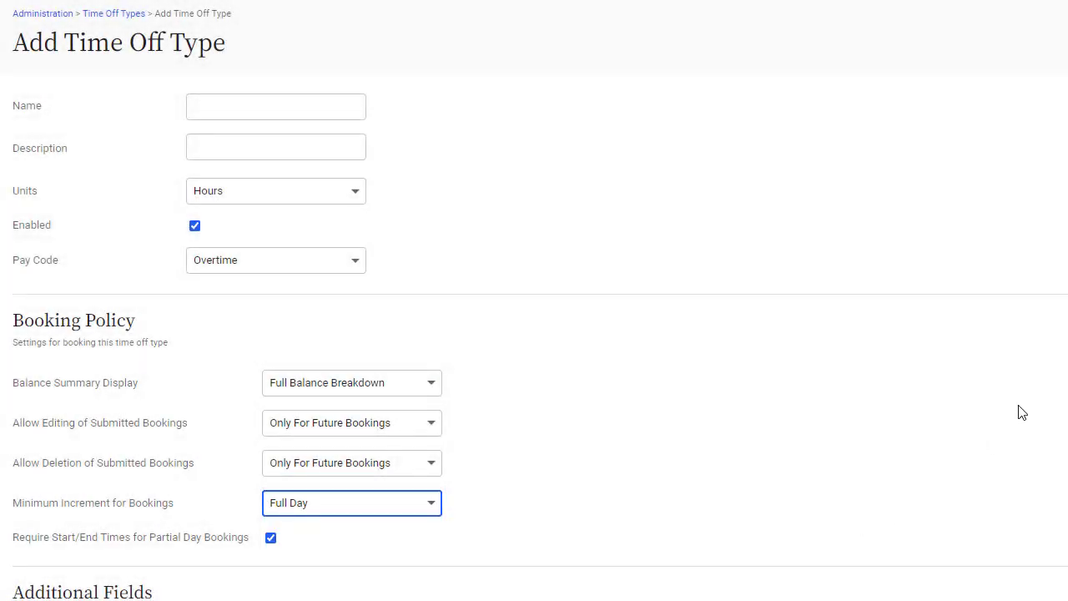
{"action": "scroll", "coordinate": [534, 301], "scroll_direction": "down", "scroll_amount": 2}
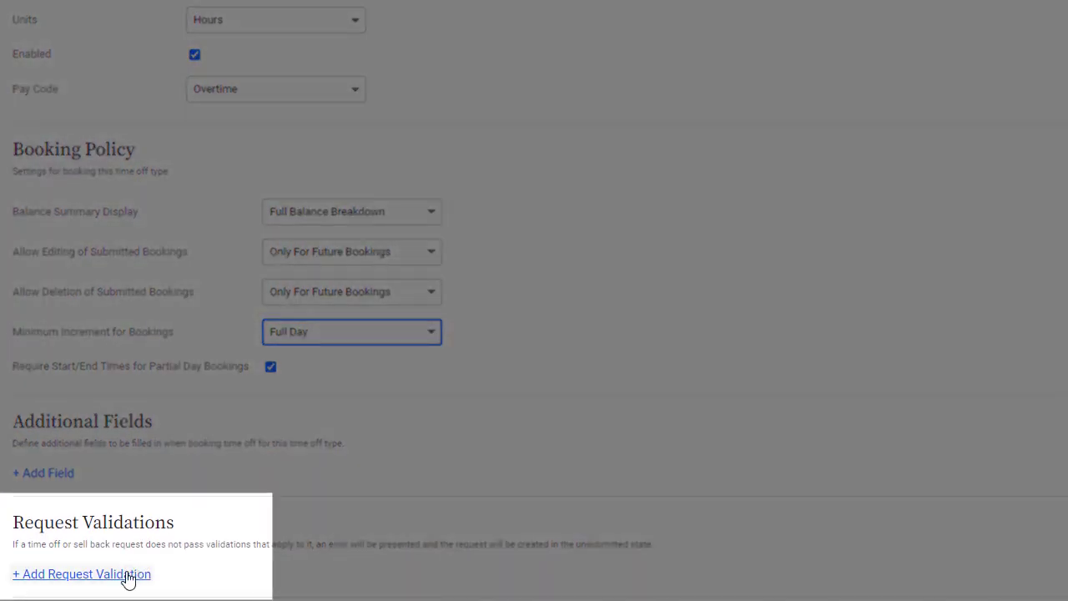
{"action": "left_click", "coordinate": [127, 576]}
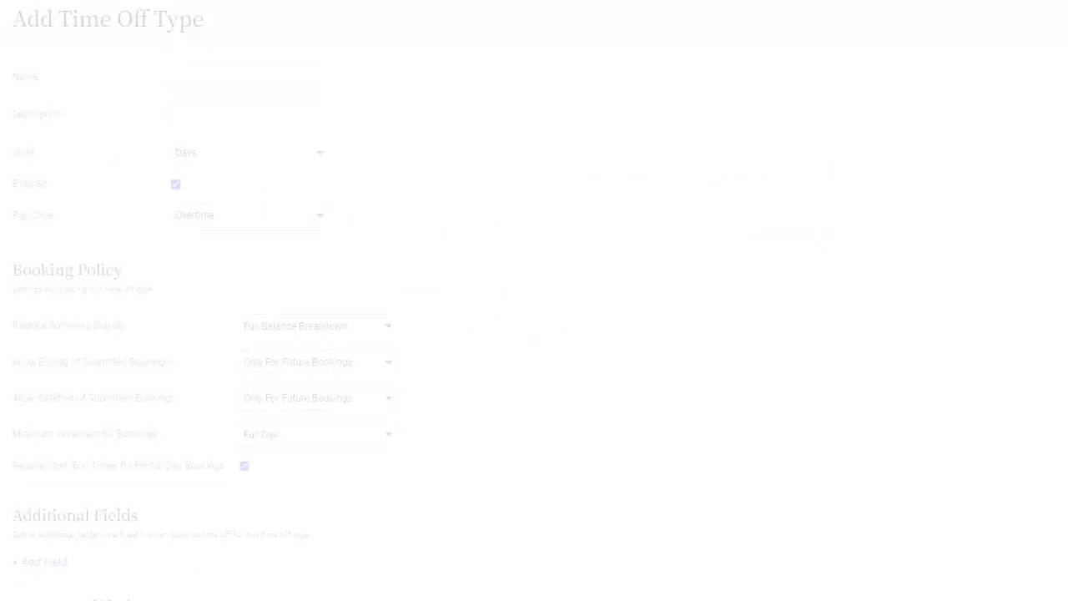
Step: Add a policy row to the default accrual policy of the new time off type
{"action": "scroll", "coordinate": [534, 301], "scroll_direction": "down", "scroll_amount": 3}
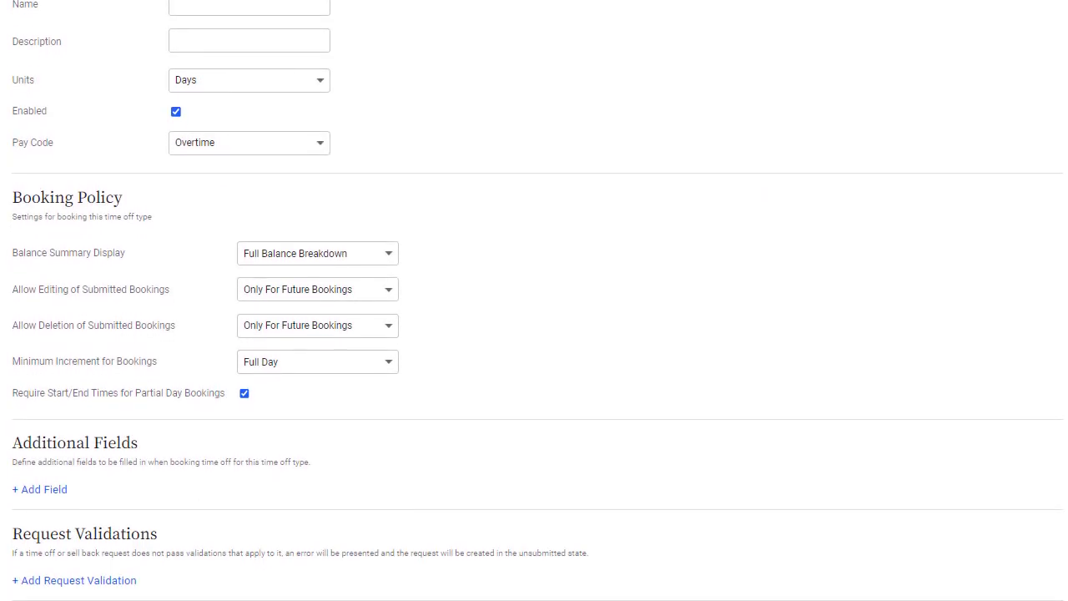
{"action": "scroll", "coordinate": [534, 300], "scroll_direction": "down", "scroll_amount": 5}
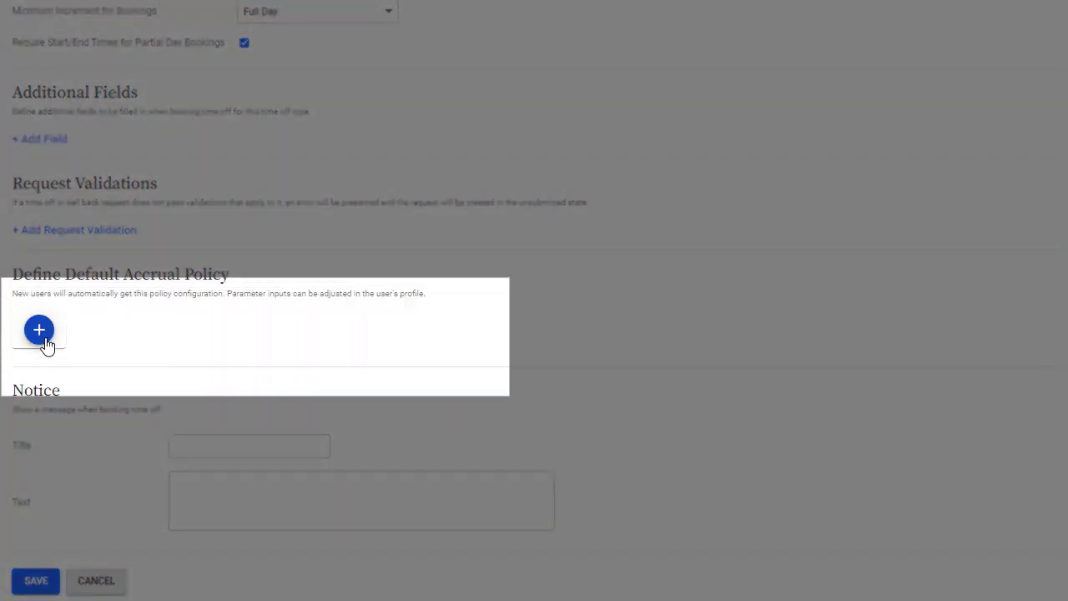
{"action": "left_click", "coordinate": [39, 332]}
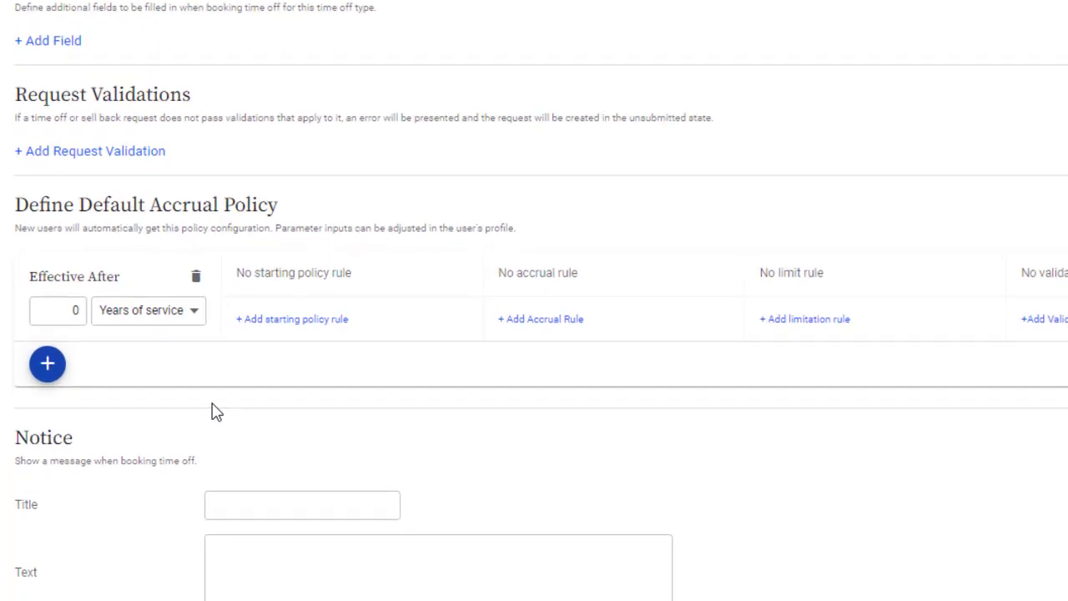
Step: Add a Starting Balance Carry Over rule to the accrual policy with an amount of 10 days
{"action": "left_click", "coordinate": [309, 321]}
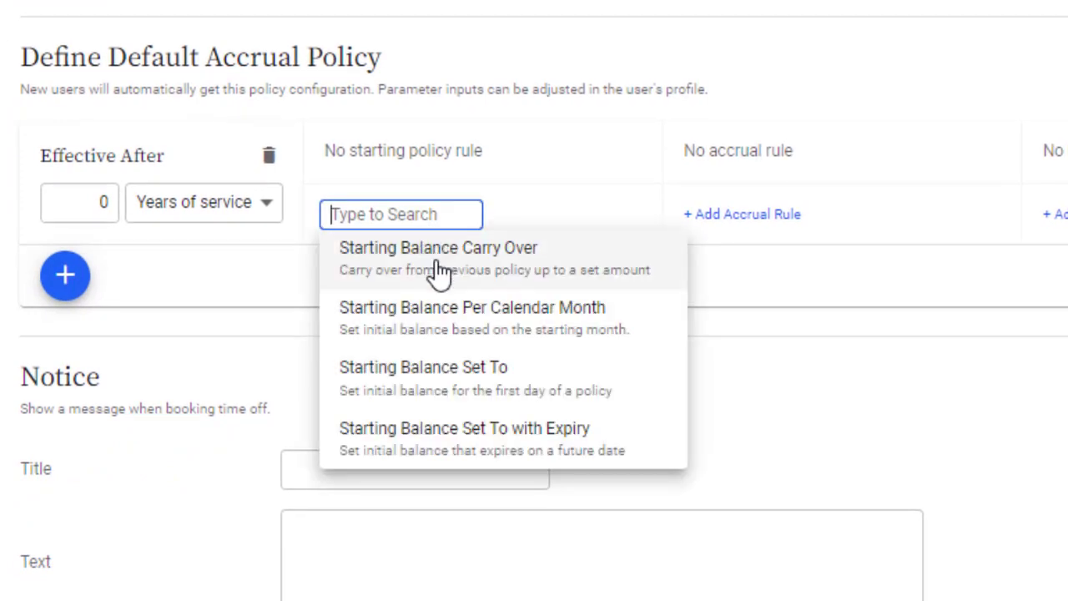
{"action": "left_click", "coordinate": [440, 271]}
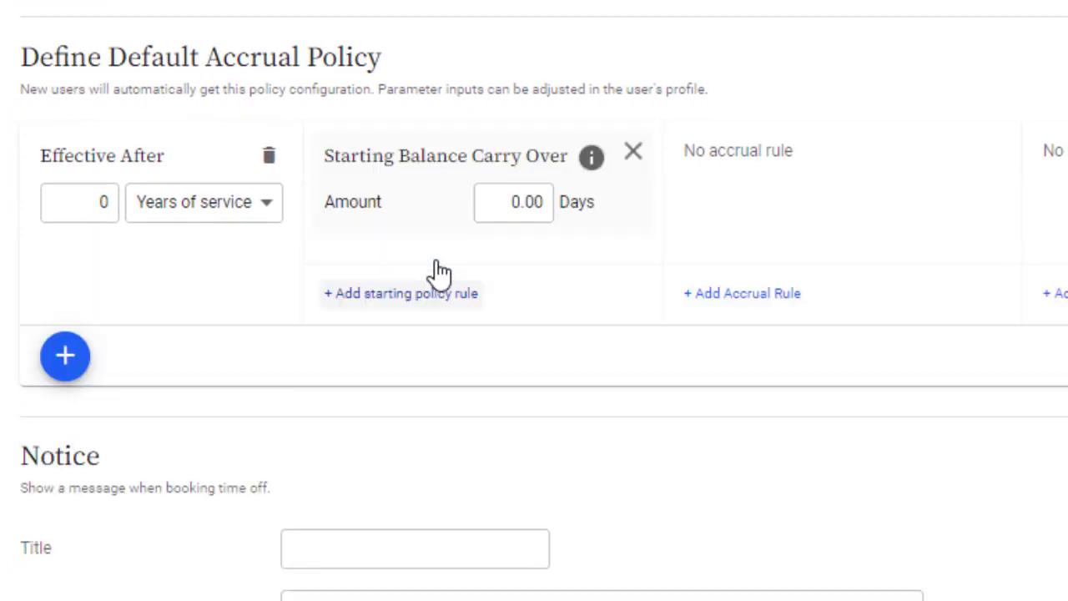
{"action": "double_click", "coordinate": [530, 206]}
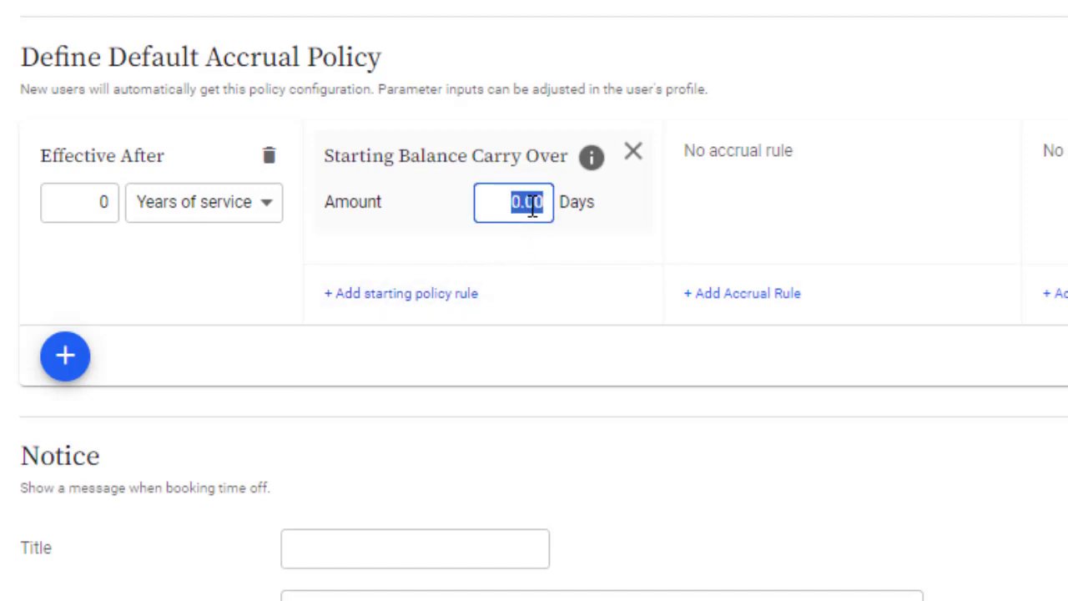
{"action": "type", "text": "10"}
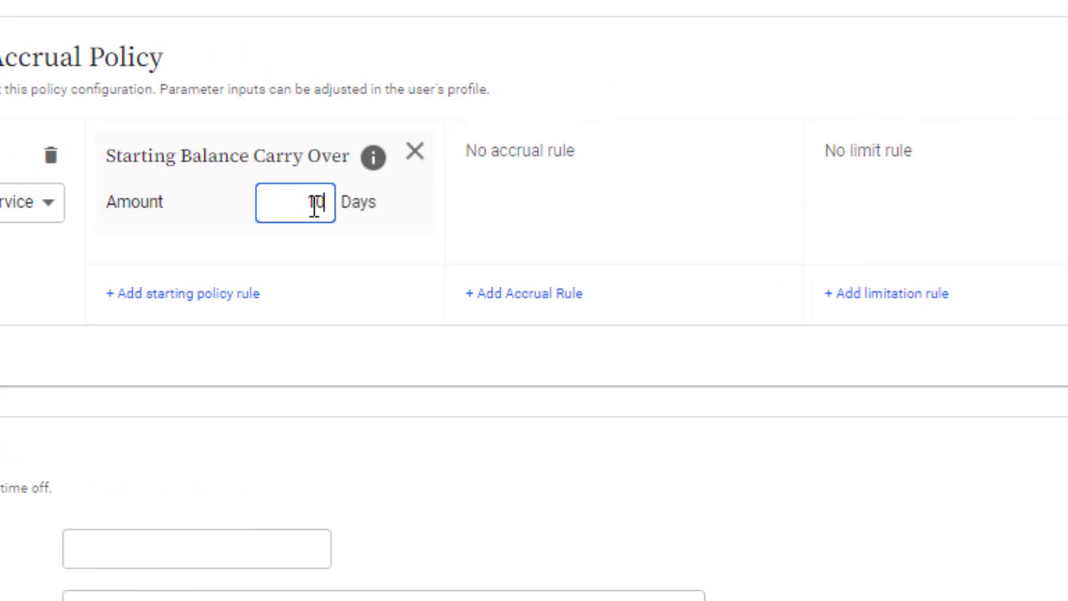
{"action": "left_click", "coordinate": [390, 336]}
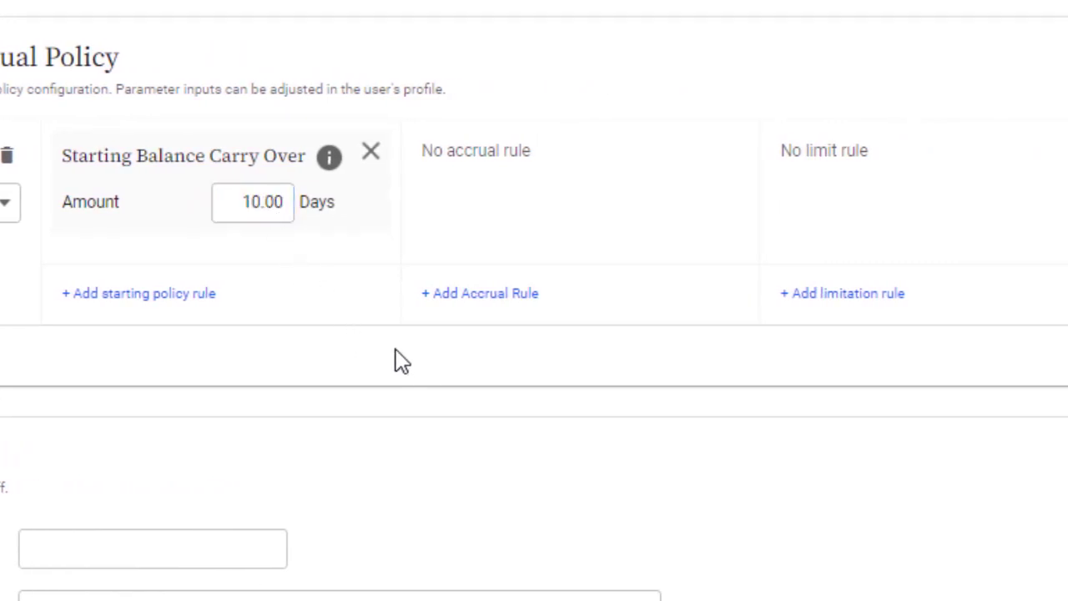
Step: Add a Monthly Accrual rule to the policy with a yearly entitlement of 12 days
{"action": "left_click", "coordinate": [498, 297]}
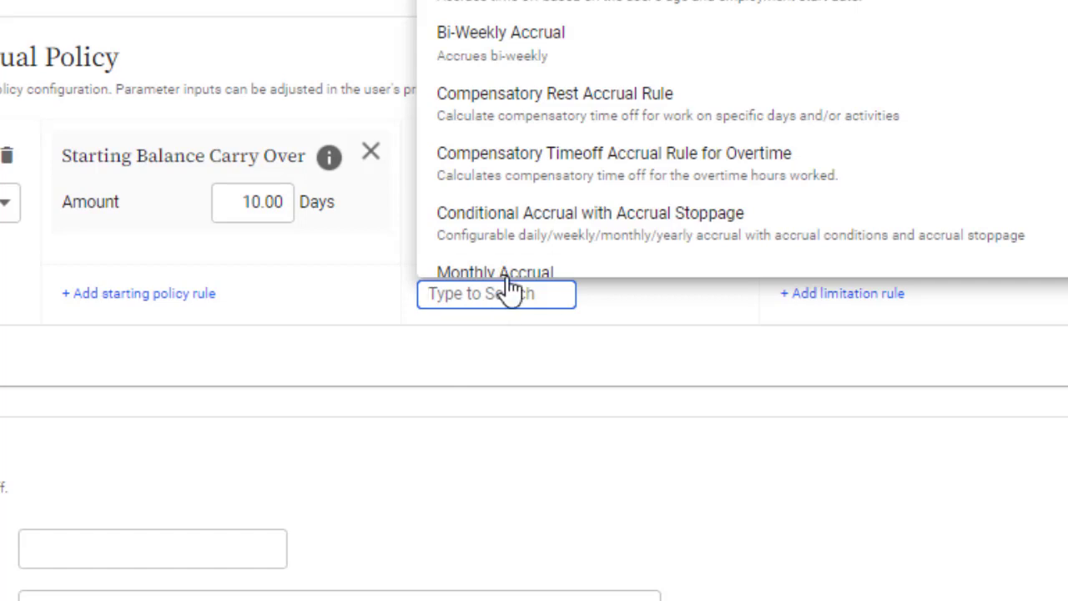
{"action": "left_click", "coordinate": [507, 276]}
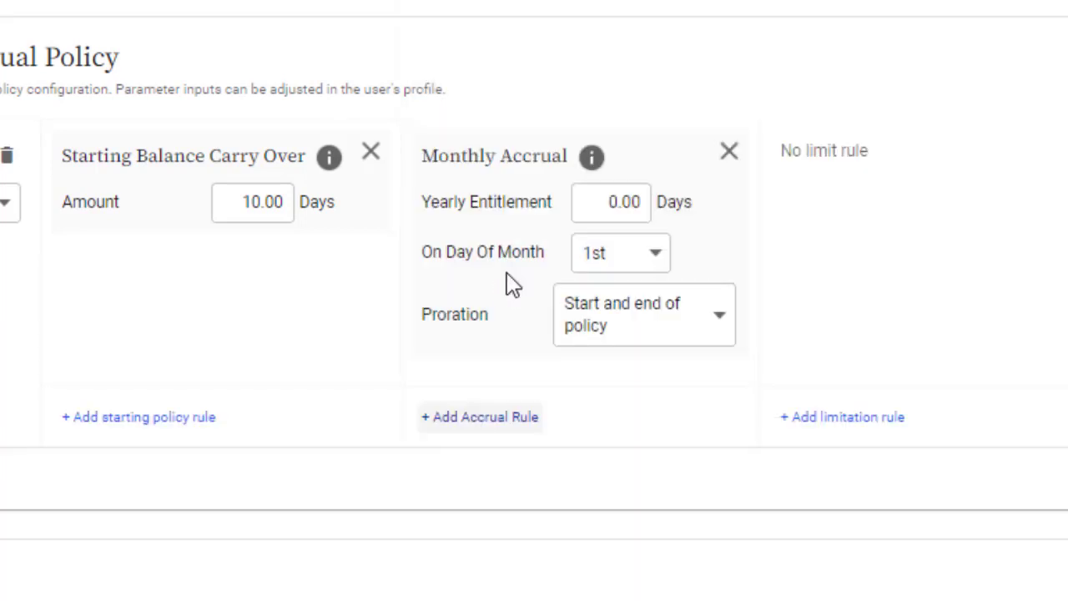
{"action": "left_click", "coordinate": [616, 208]}
{"action": "double_click", "coordinate": [619, 209]}
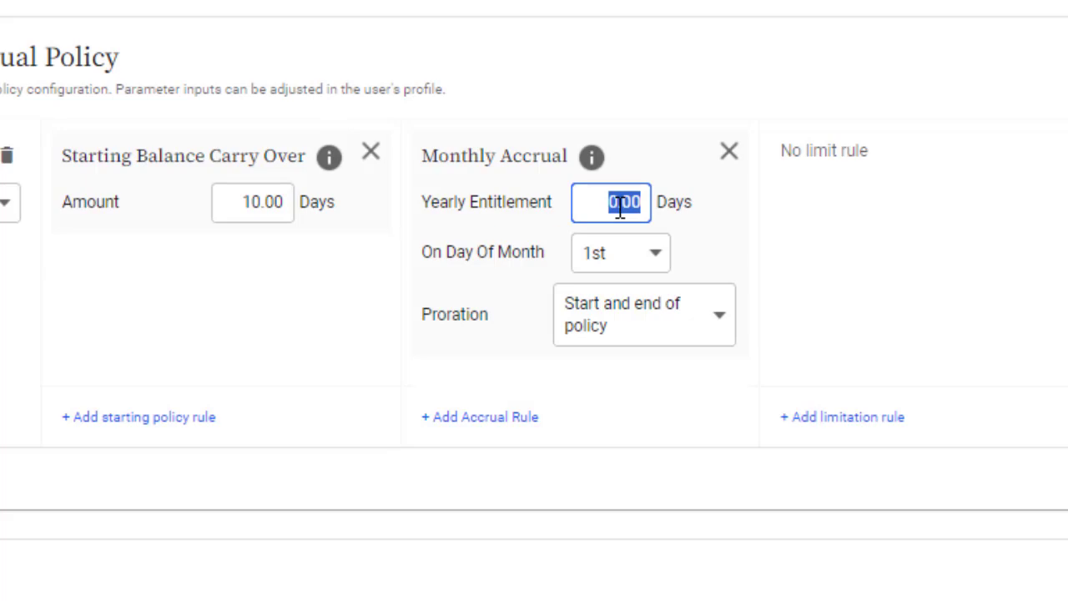
{"action": "type", "text": "12"}
{"action": "left_click", "coordinate": [668, 417]}
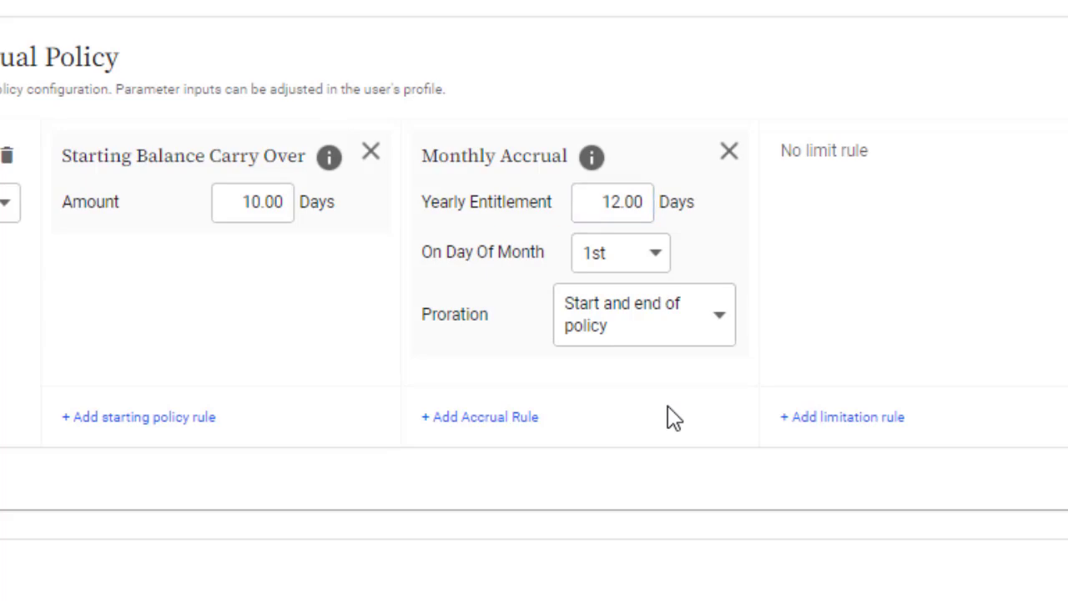
Step: Add a Yearly Reset limitation rule to the policy with a reset amount of 5 days
{"action": "left_click_drag", "start_coordinate": [675, 418], "coordinate": [322, 418]}
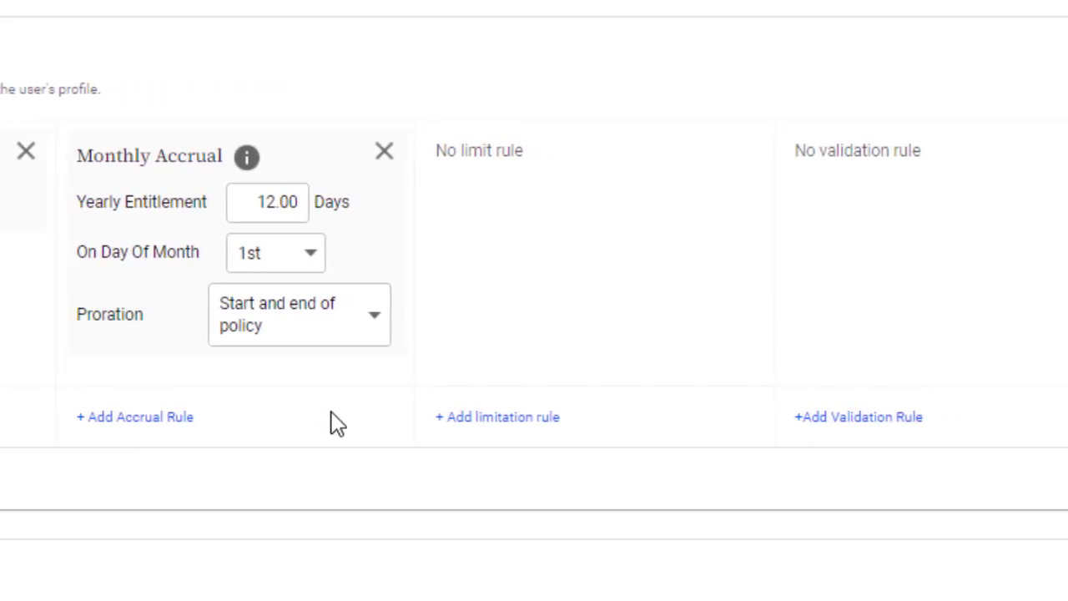
{"action": "left_click", "coordinate": [543, 430]}
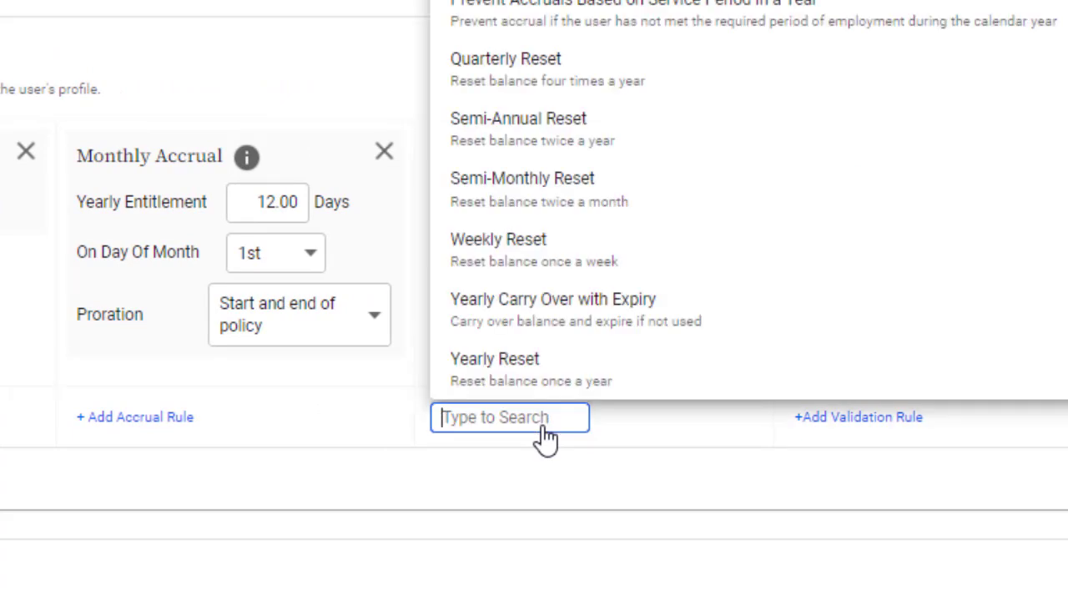
{"action": "left_click", "coordinate": [531, 378]}
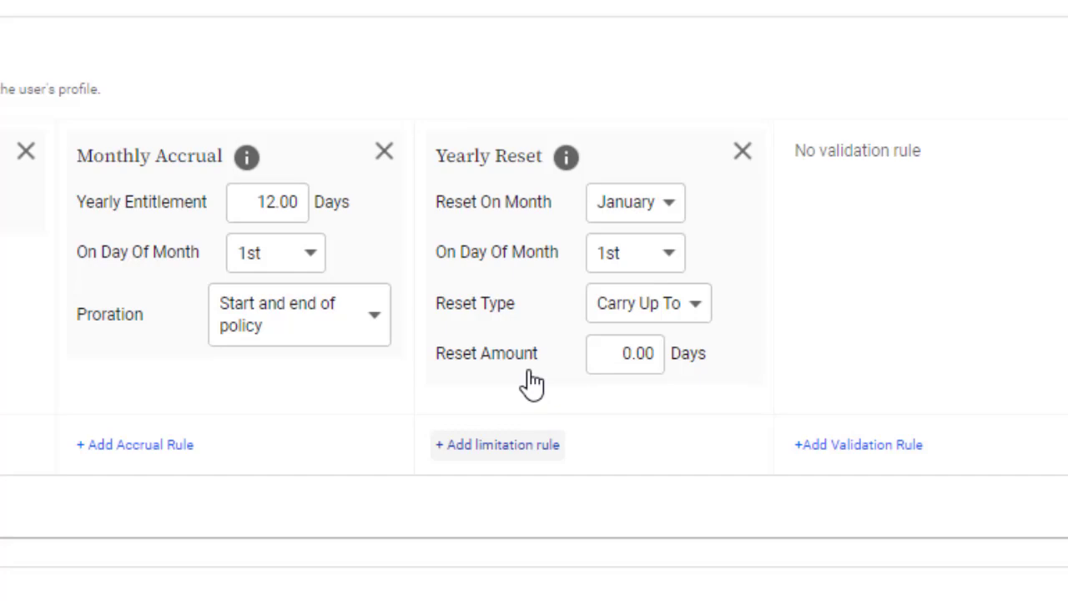
{"action": "left_click", "coordinate": [632, 352]}
{"action": "type", "text": "5"}
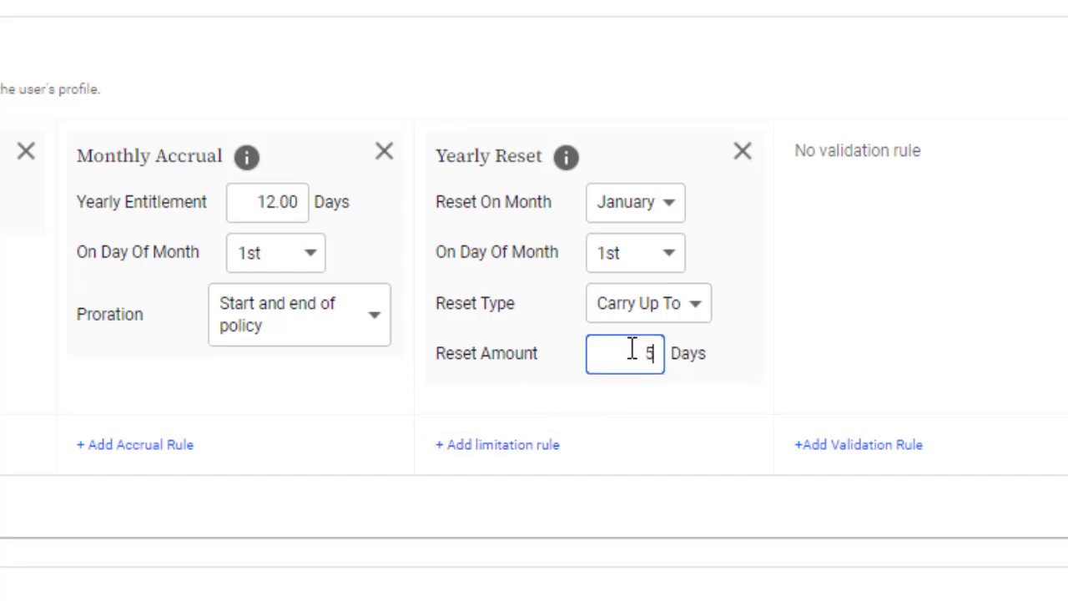
{"action": "left_click", "coordinate": [664, 405]}
Step: Add a Max Balance Limit rule below the yearly reset with a maximum balance of 20 days
{"action": "left_click", "coordinate": [540, 449]}
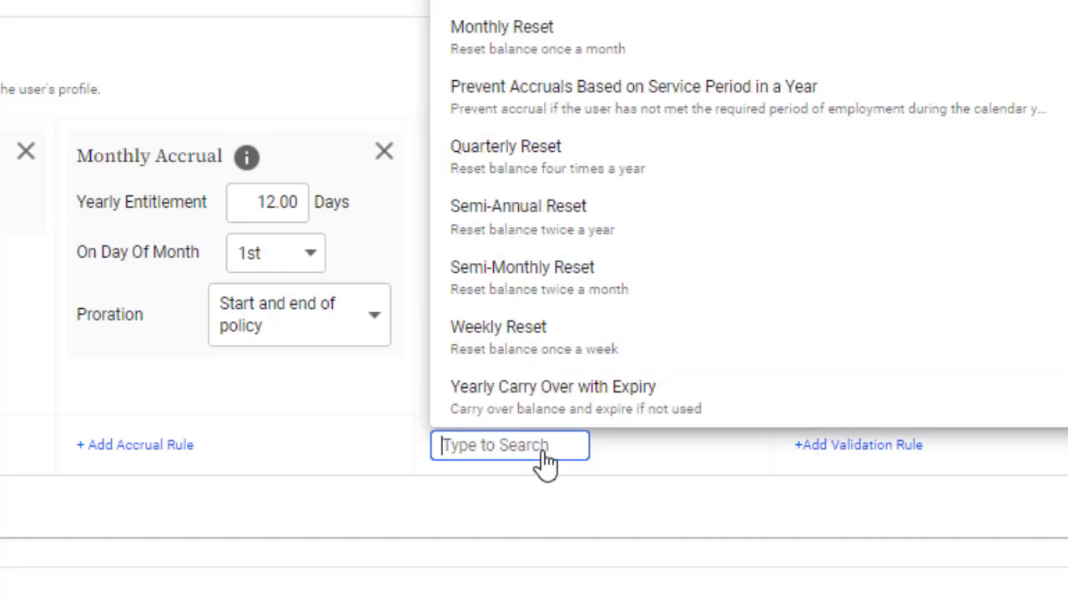
{"action": "left_click", "coordinate": [526, 4]}
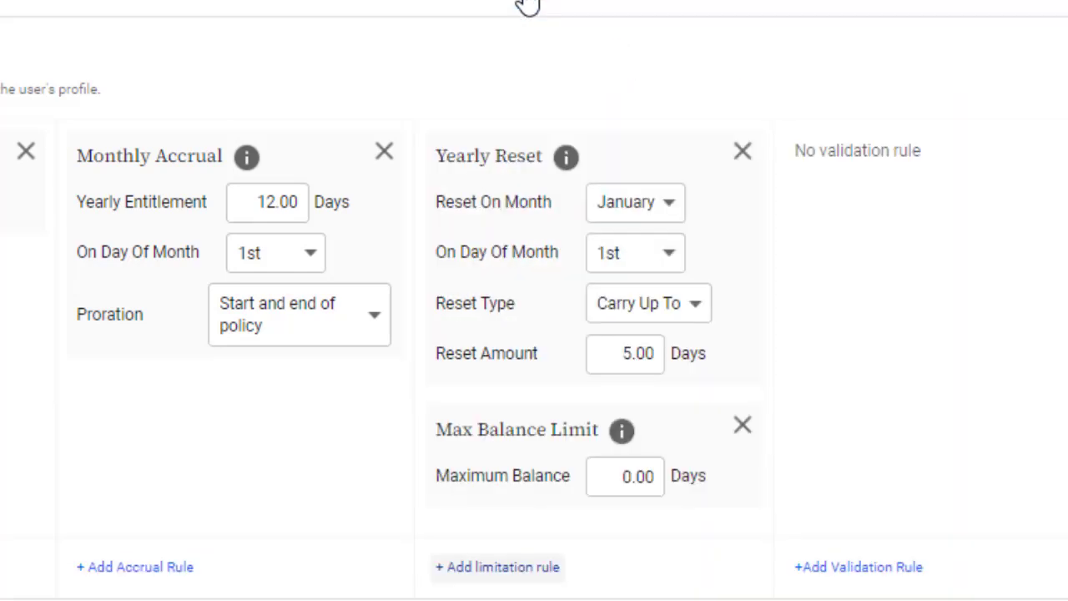
{"action": "left_click", "coordinate": [638, 471]}
{"action": "type", "text": "20"}
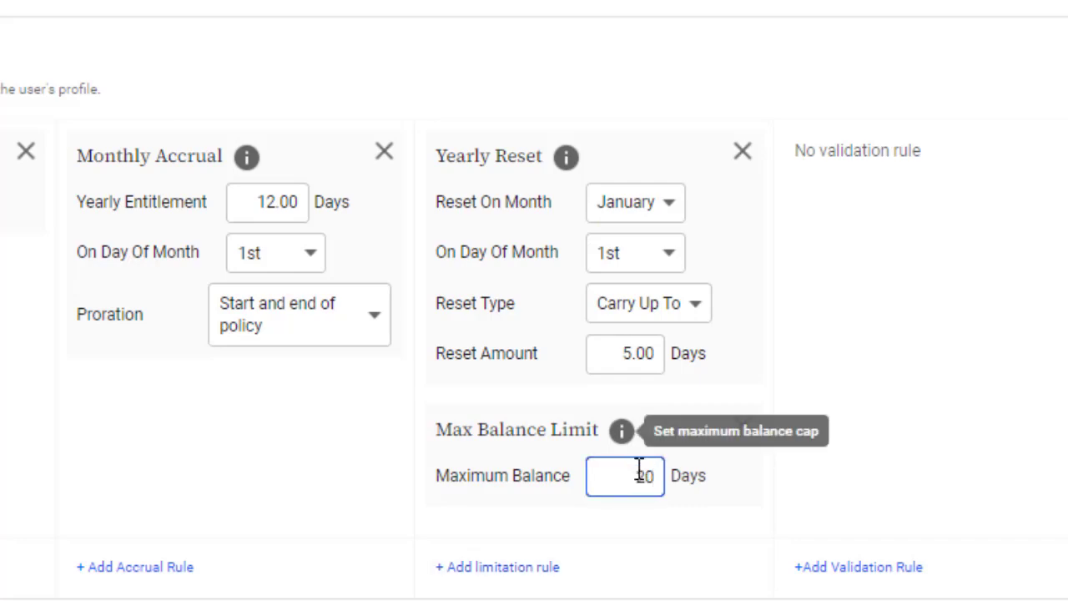
{"action": "left_click", "coordinate": [679, 544]}
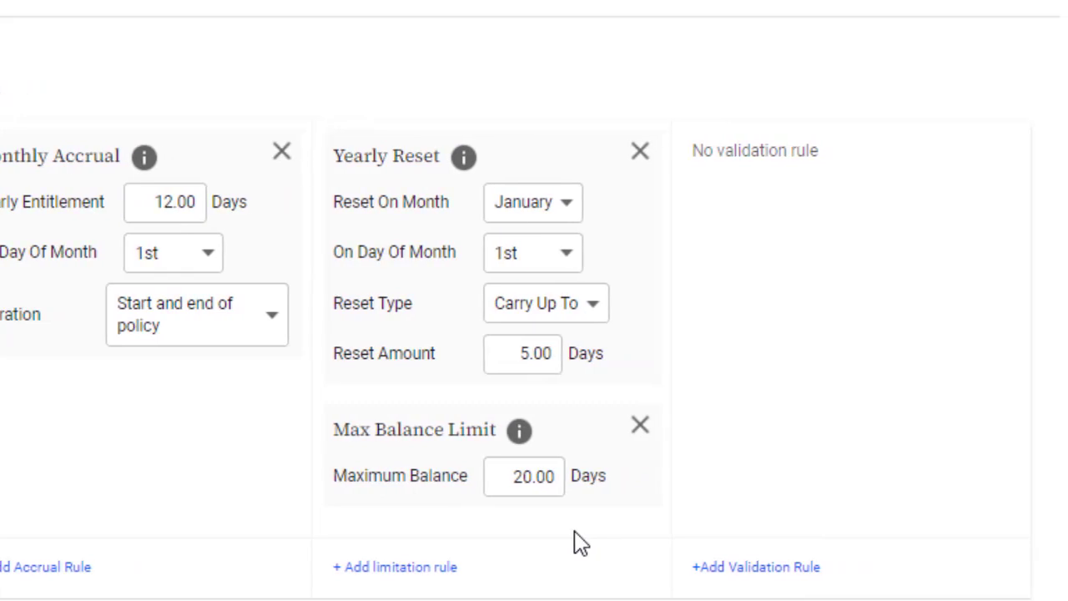
Step: Add a Prevent balance overdraw validation rule to the policy with an overdraw amount of 2 days
{"action": "left_click", "coordinate": [749, 568]}
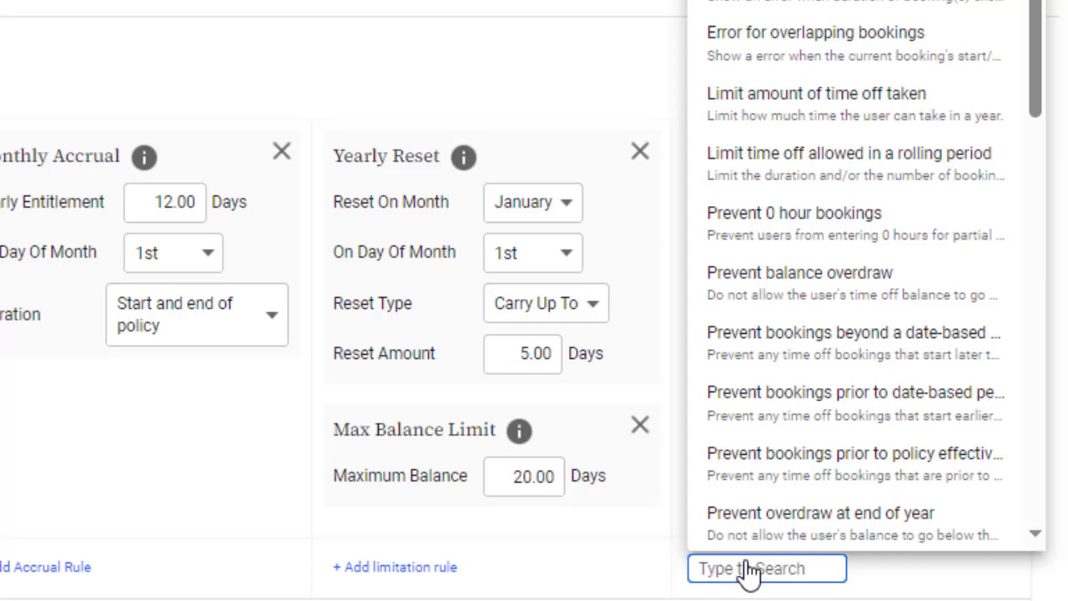
{"action": "left_click", "coordinate": [800, 292]}
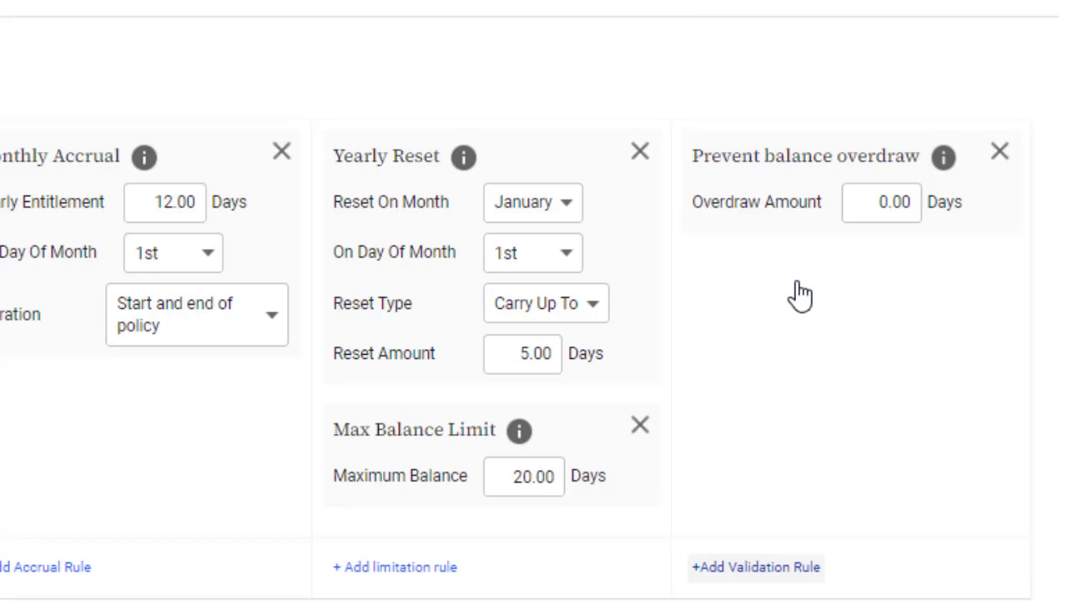
{"action": "double_click", "coordinate": [893, 205]}
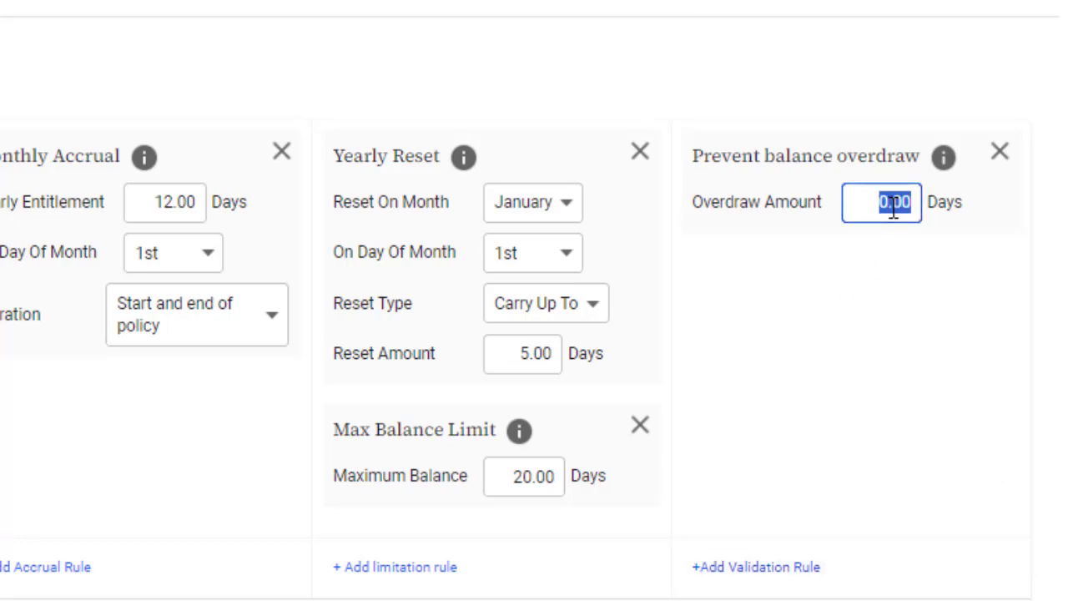
{"action": "type", "text": "2"}
{"action": "key", "text": "Tab"}
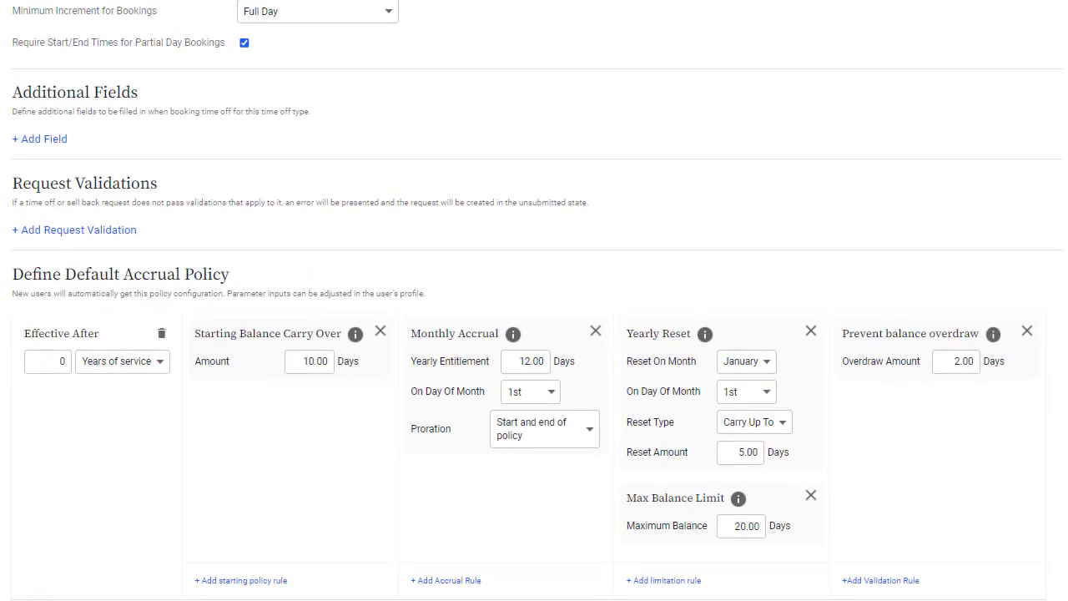
{"action": "key", "text": "shift+Tab"}
{"action": "scroll", "coordinate": [534, 333], "scroll_direction": "down", "scroll_amount": 2}
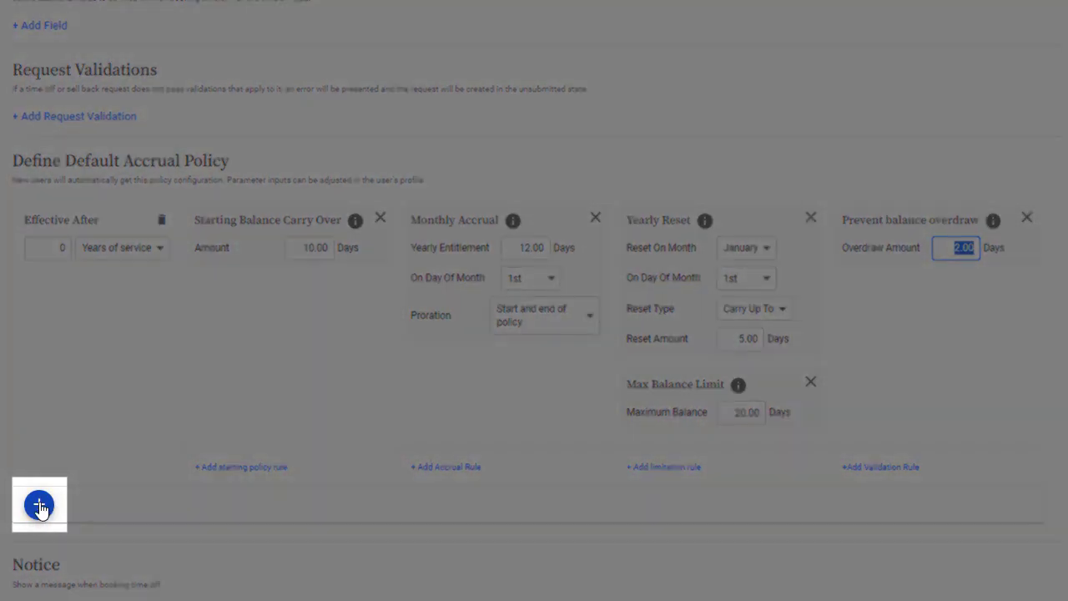
Step: Add a second policy period to the default accrual policy, effective after 2 years of service
{"action": "left_click", "coordinate": [39, 507]}
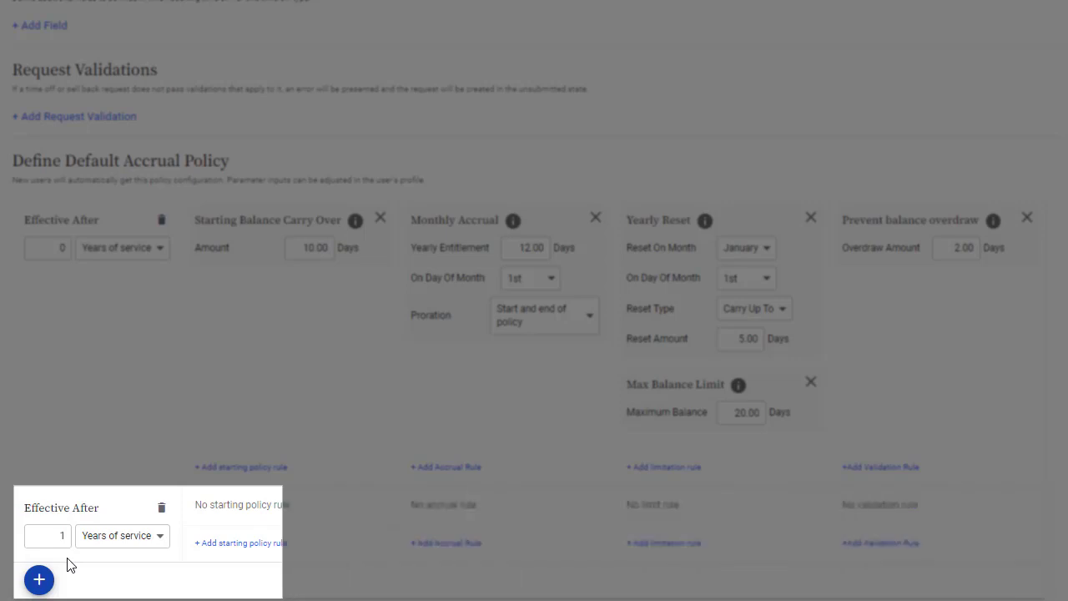
{"action": "double_click", "coordinate": [62, 537]}
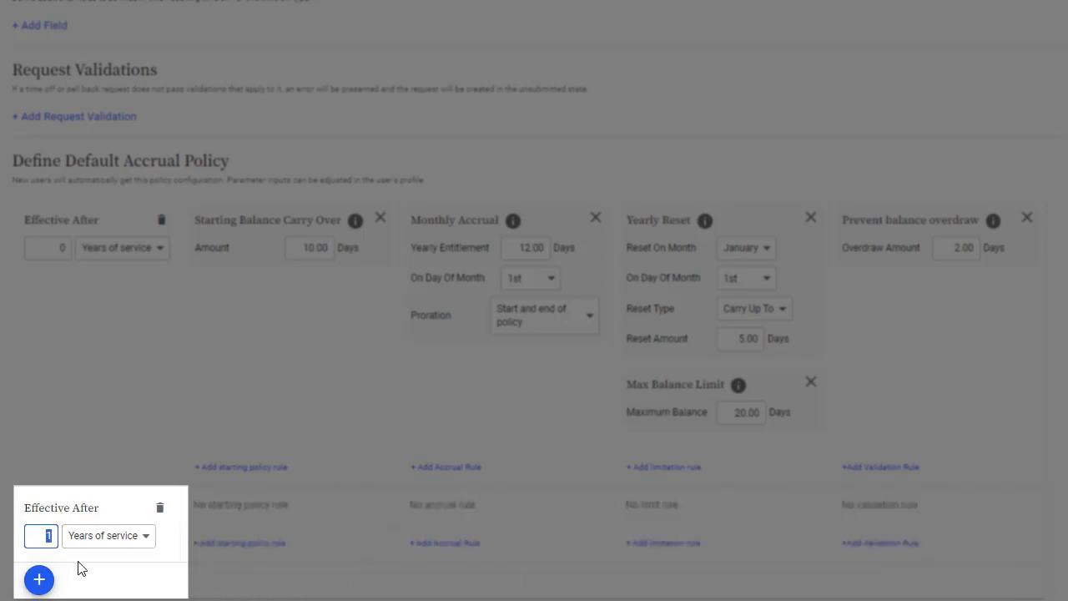
{"action": "type", "text": "2"}
{"action": "left_click", "coordinate": [81, 567]}
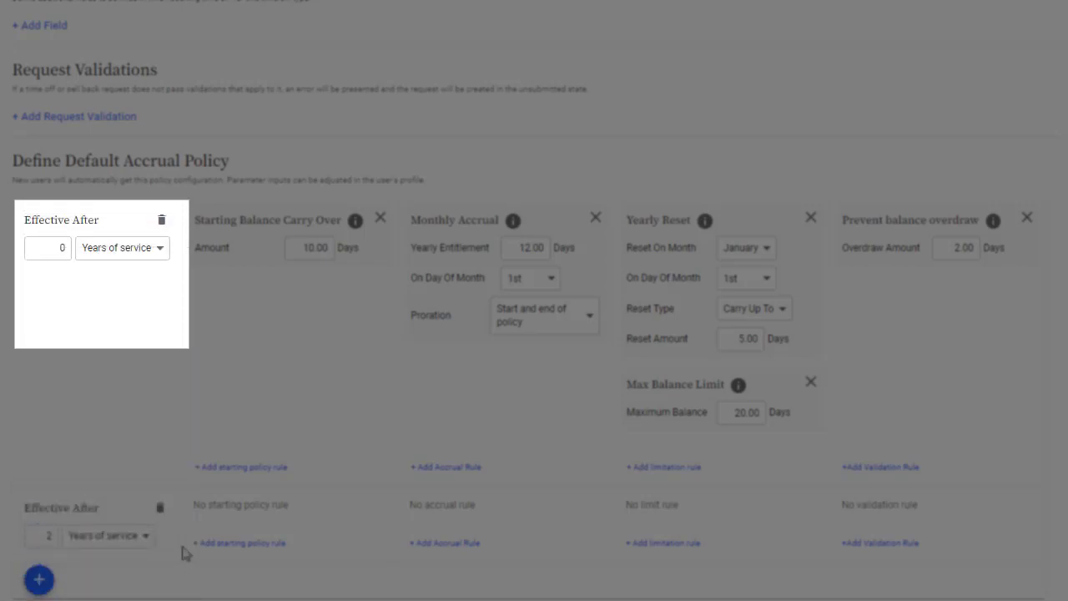
Step: Set the first policy period to take effect after 3 months of service
{"action": "double_click", "coordinate": [67, 248]}
{"action": "type", "text": "3"}
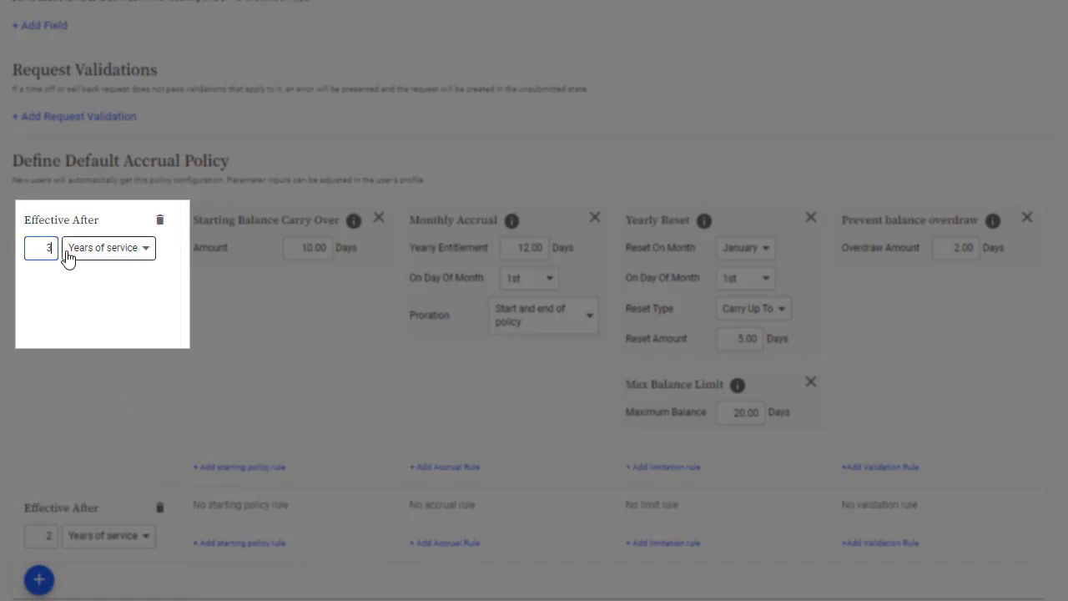
{"action": "left_click", "coordinate": [137, 250]}
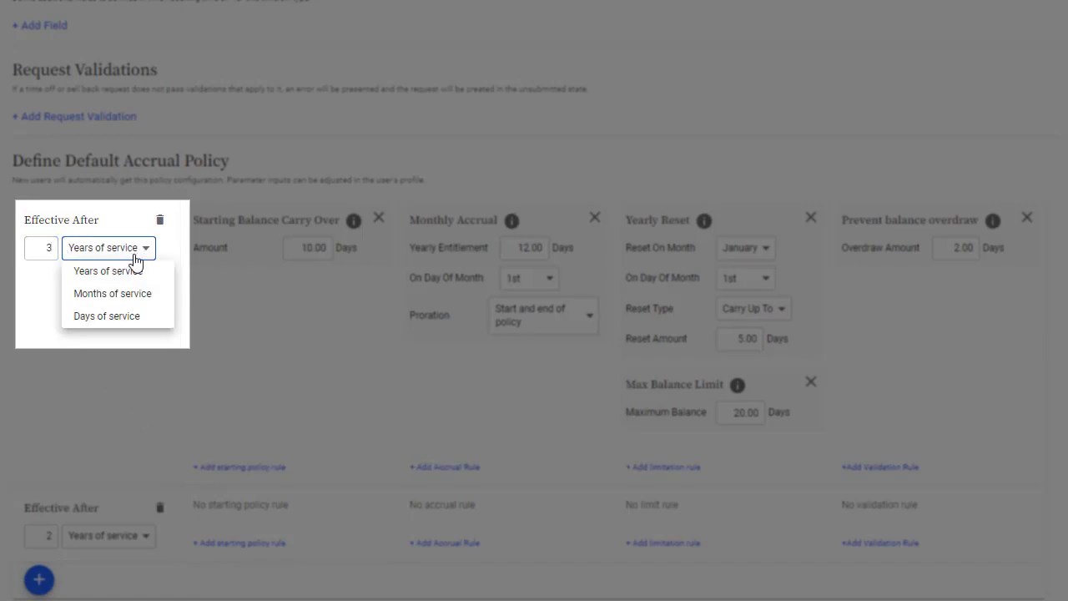
{"action": "left_click", "coordinate": [125, 296]}
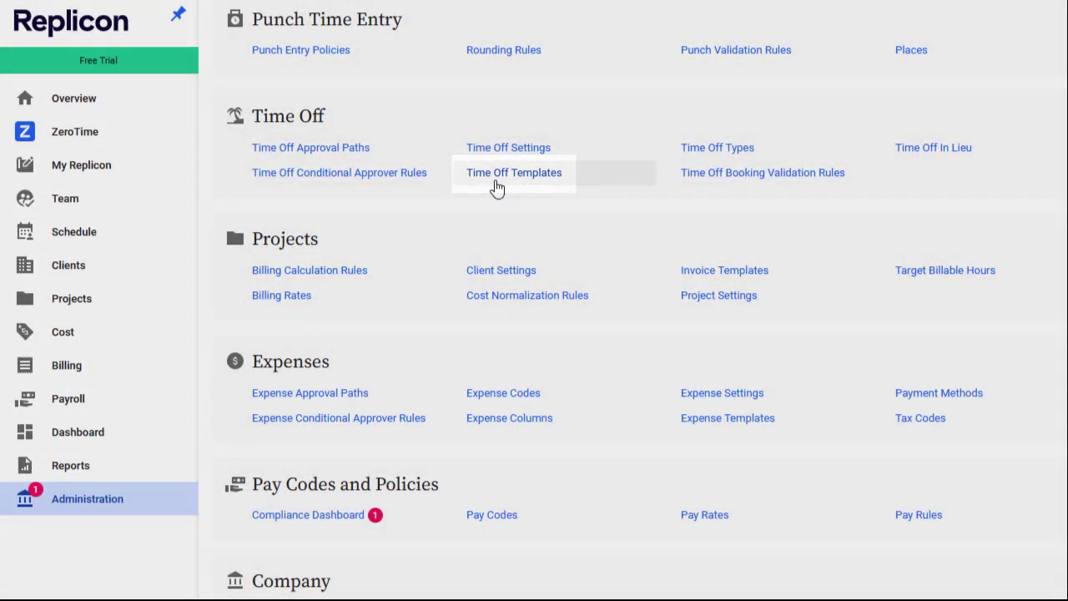
Step: Open the Time Off template from the administration's time off templates
{"action": "left_click", "coordinate": [496, 185]}
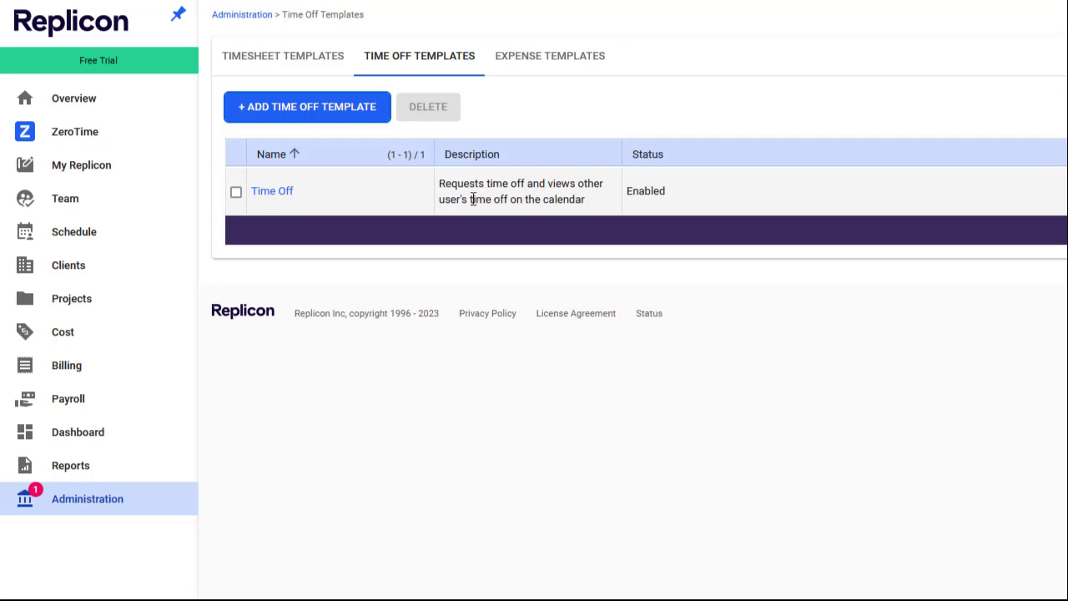
{"action": "left_click", "coordinate": [285, 197]}
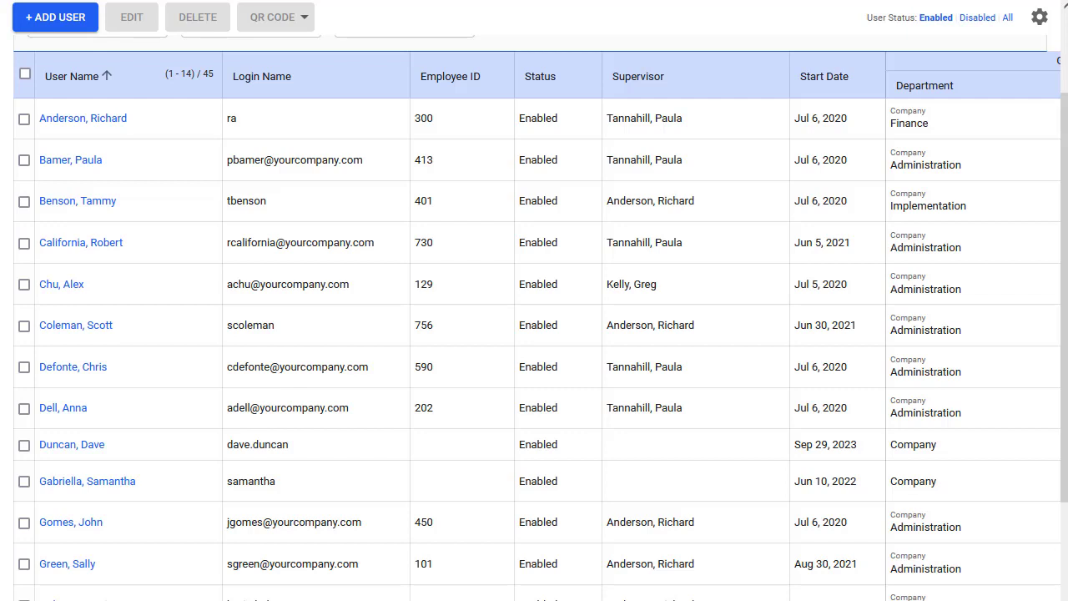
Step: For the user who started on Sep 29, 2023, set the time off template to Time Off and approval path to Supervisor, and save
{"action": "left_click", "coordinate": [52, 448]}
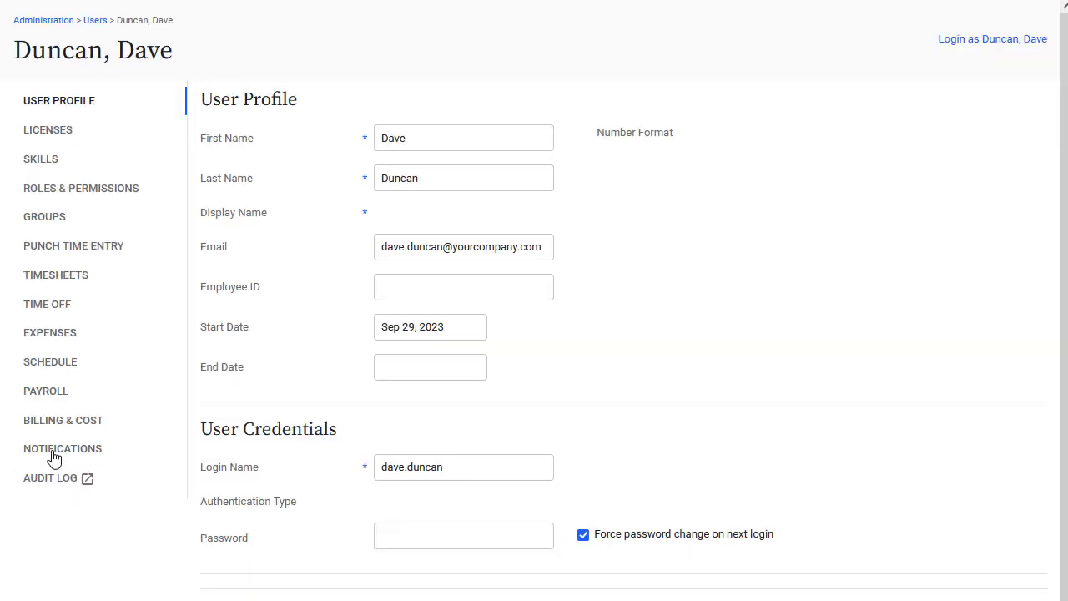
{"action": "left_click", "coordinate": [62, 308]}
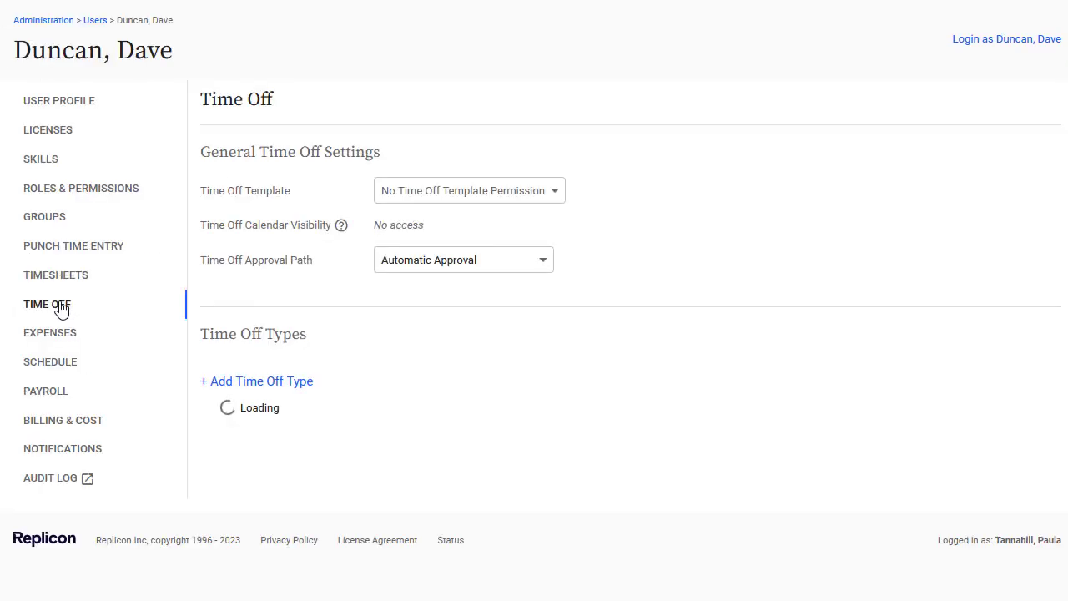
{"action": "left_click", "coordinate": [558, 199]}
{"action": "left_click", "coordinate": [551, 251]}
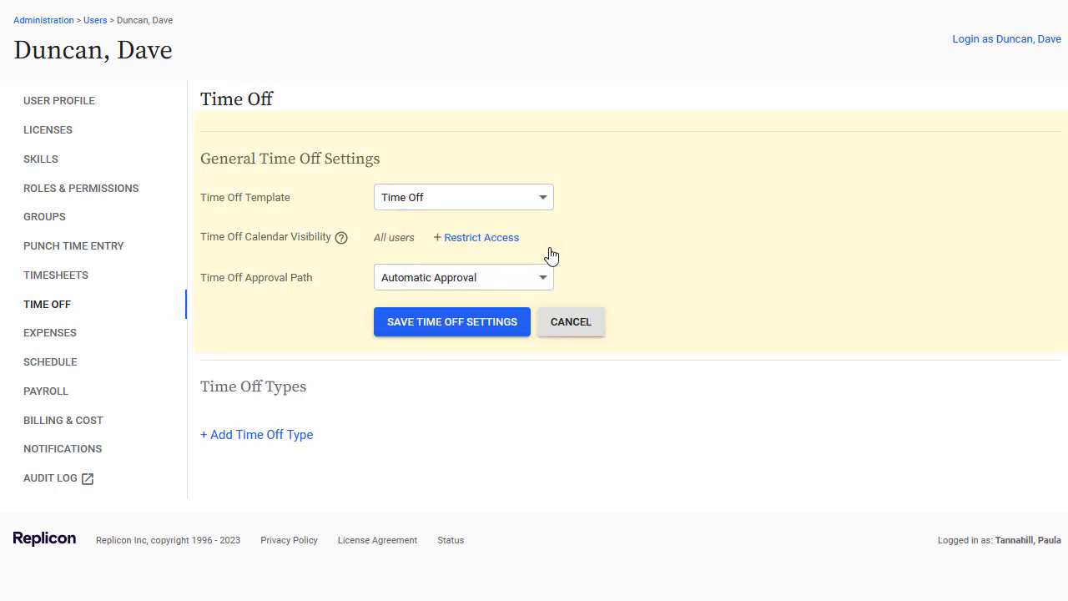
{"action": "left_click", "coordinate": [546, 277]}
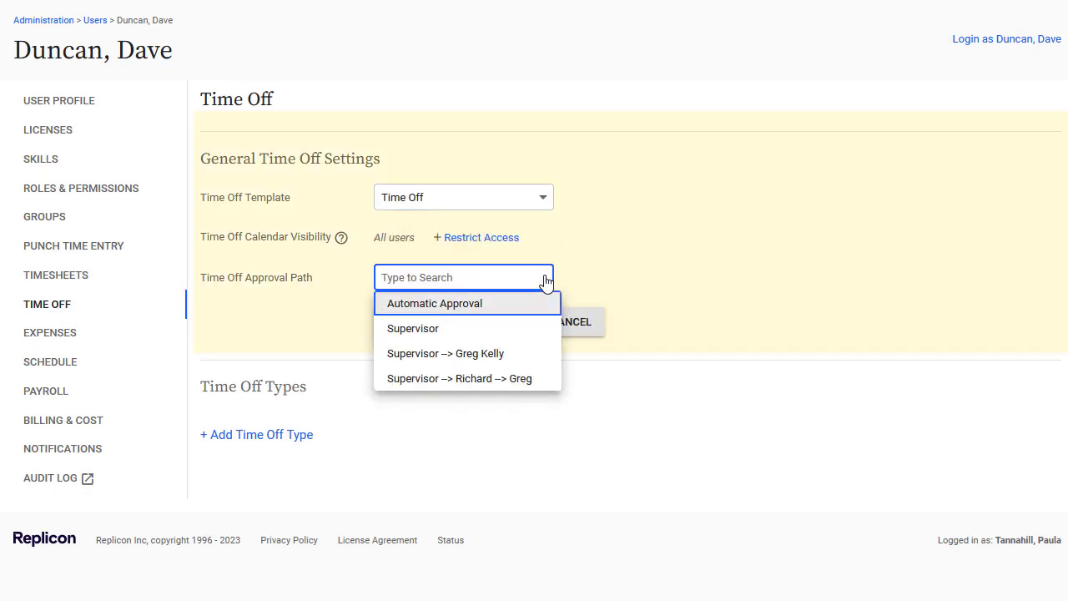
{"action": "left_click", "coordinate": [516, 329]}
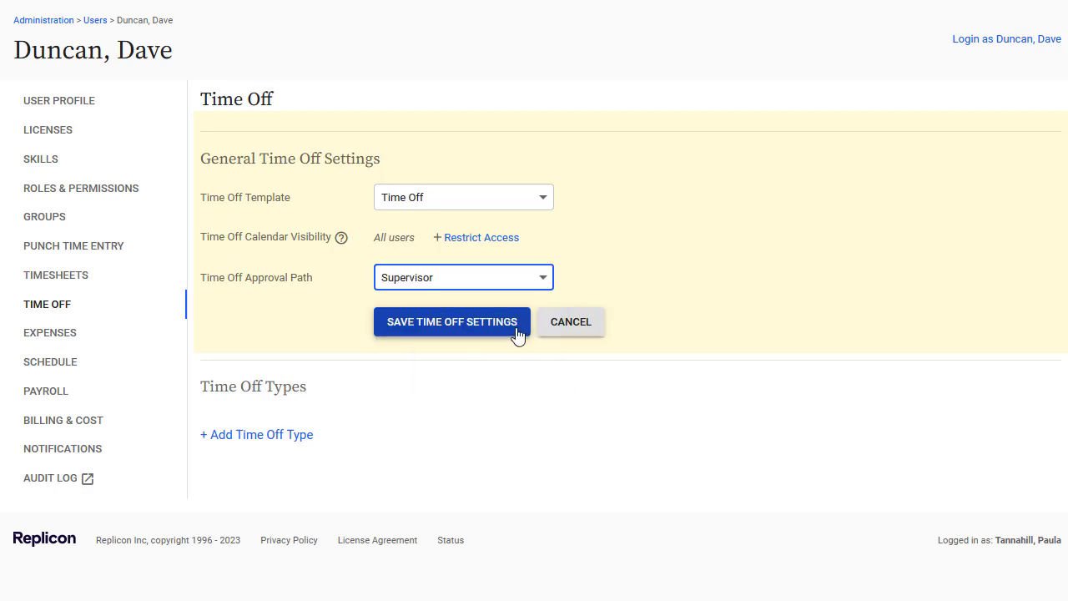
{"action": "left_click", "coordinate": [517, 333]}
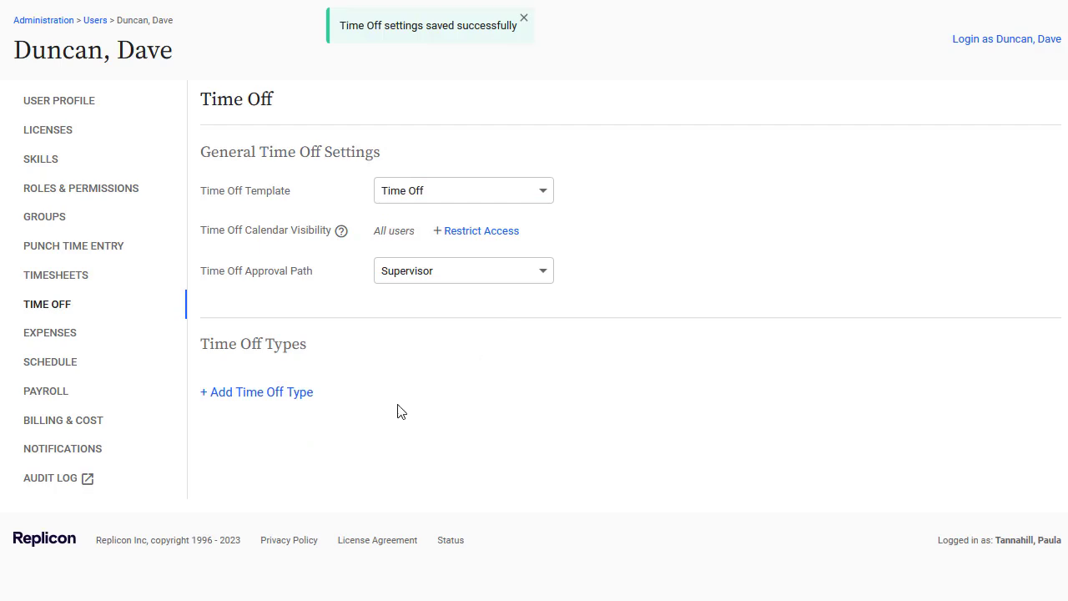
Step: Add the Sick and Vacation (Hrs) time off types to the user's profile
{"action": "left_click", "coordinate": [310, 394]}
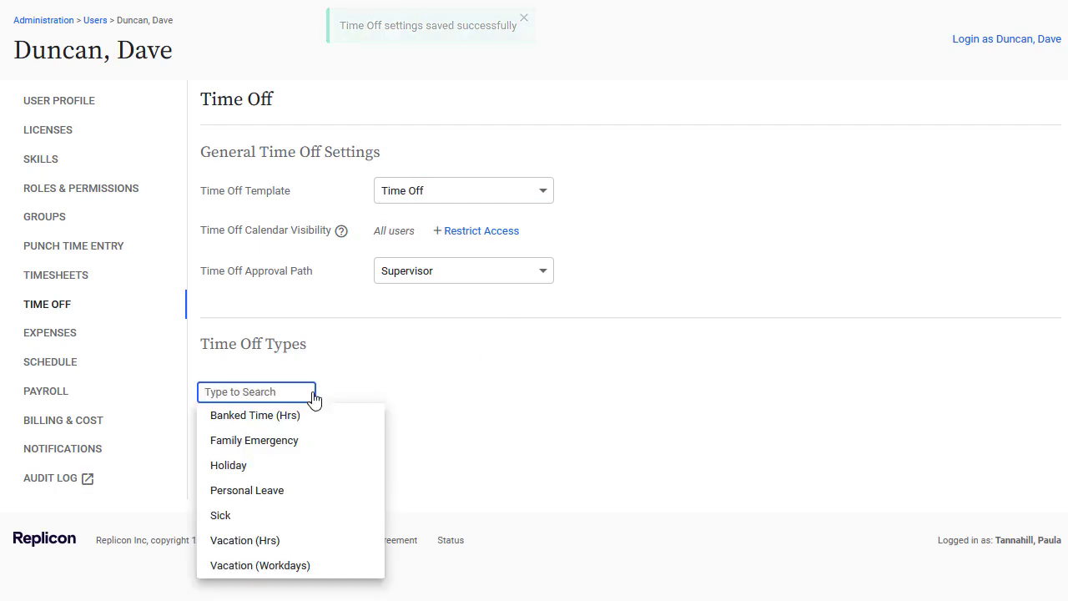
{"action": "left_click", "coordinate": [233, 517]}
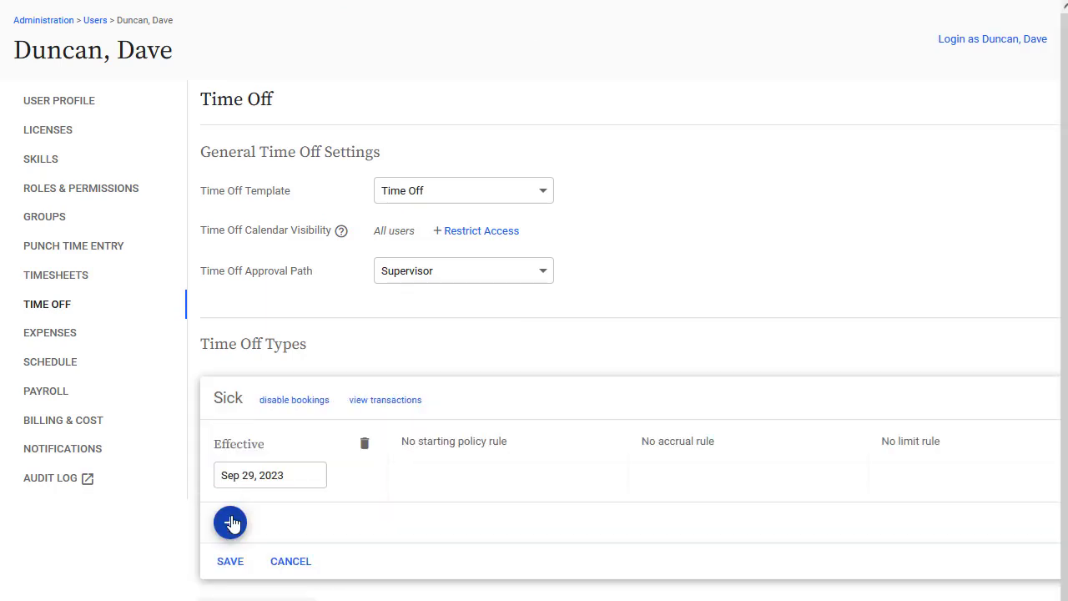
{"action": "scroll", "coordinate": [232, 524], "scroll_direction": "down", "scroll_amount": 2}
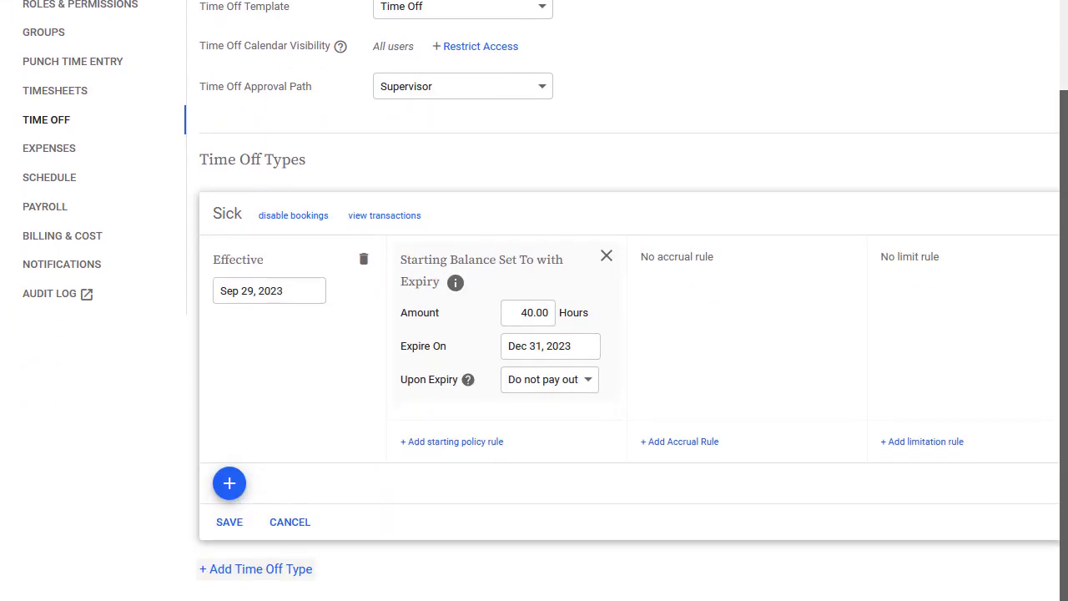
{"action": "left_click", "coordinate": [262, 568]}
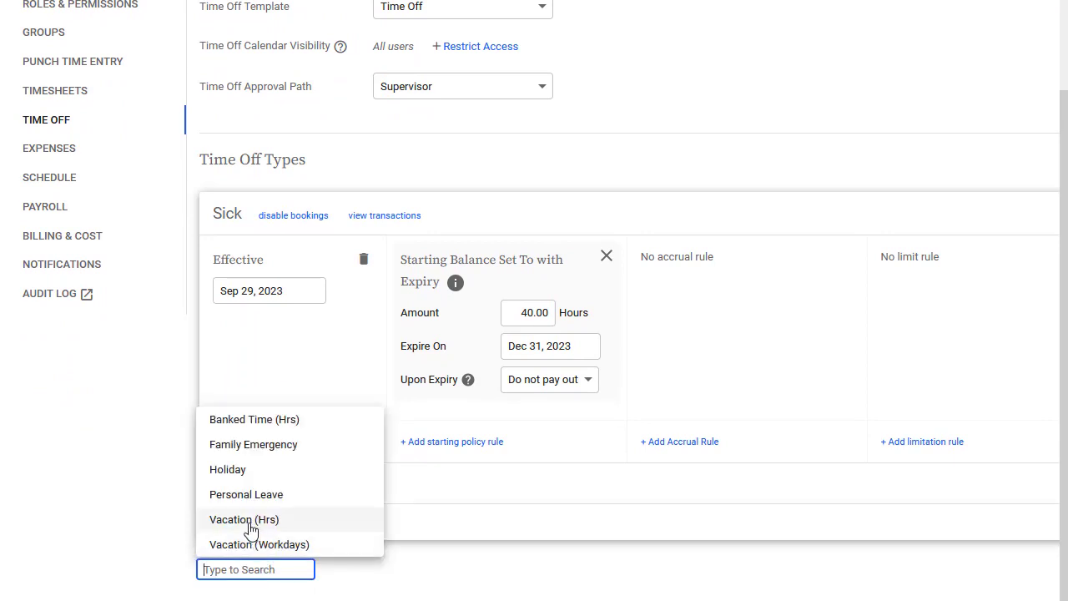
{"action": "left_click", "coordinate": [249, 522]}
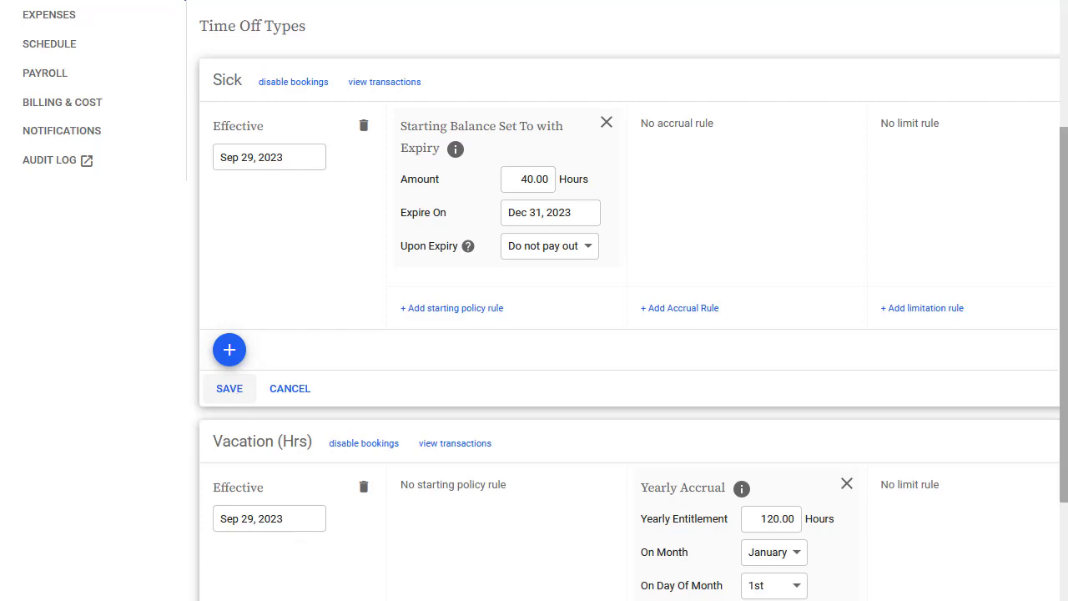
Step: Set the yearly entitlement of the user's Vacation (Hrs) accrual to 200 hours and save that time off type
{"action": "scroll", "coordinate": [626, 334], "scroll_direction": "down", "scroll_amount": 3}
{"action": "scroll", "coordinate": [626, 333], "scroll_direction": "down", "scroll_amount": 1}
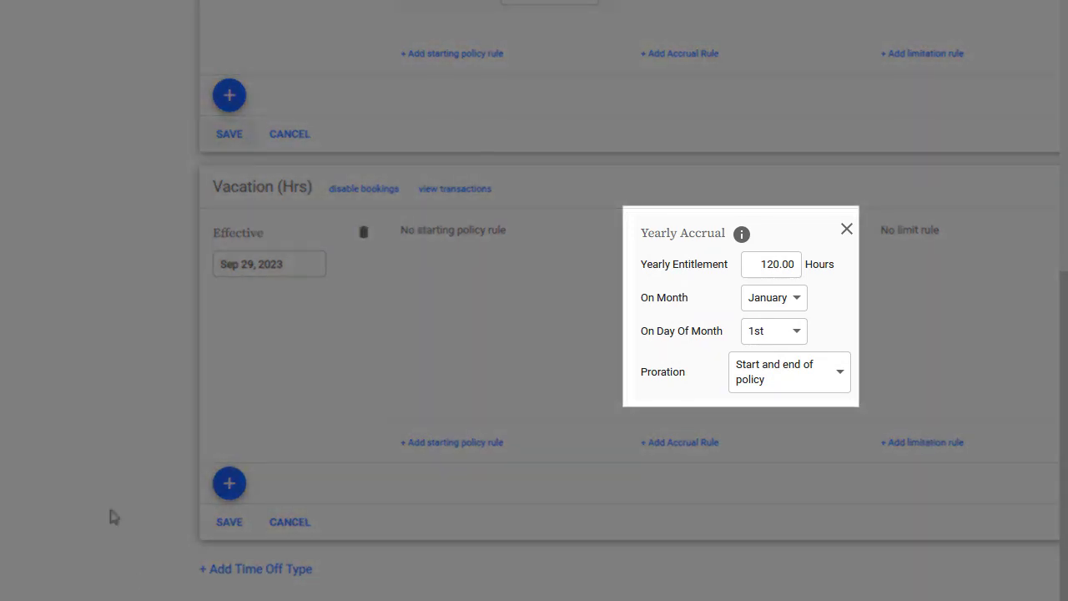
{"action": "left_click", "coordinate": [783, 271]}
{"action": "double_click", "coordinate": [783, 271]}
{"action": "key", "text": "BackSpace"}
{"action": "type", "text": "200"}
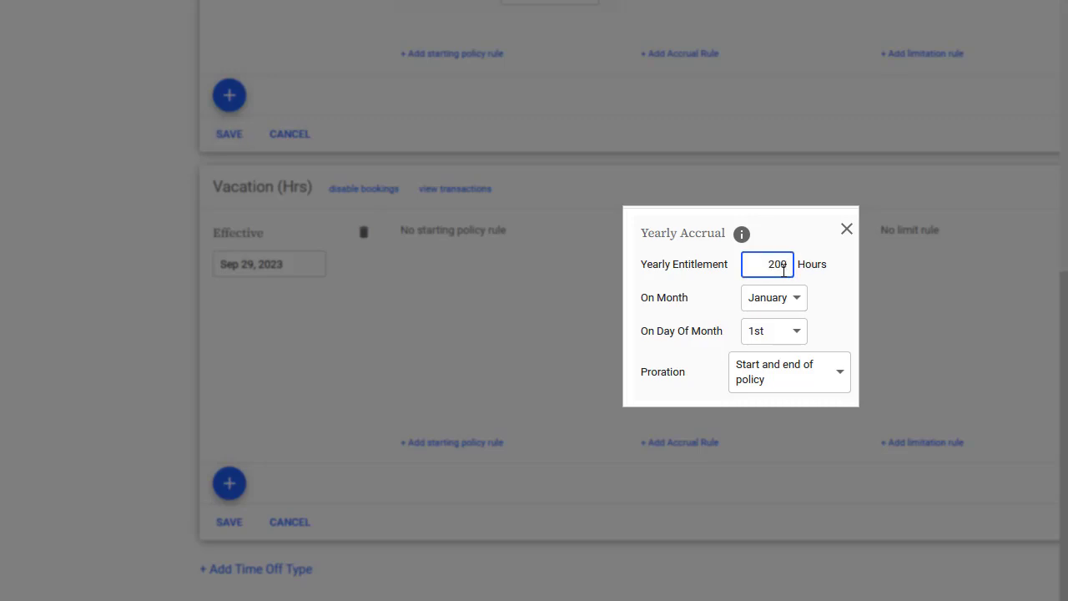
{"action": "key", "text": "Tab"}
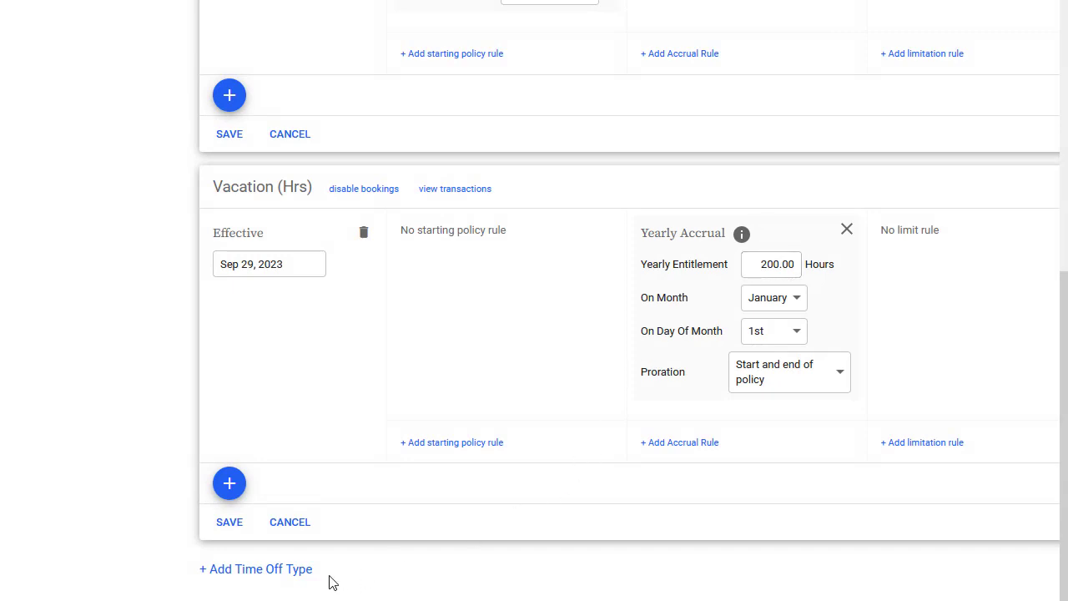
{"action": "left_click", "coordinate": [227, 523]}
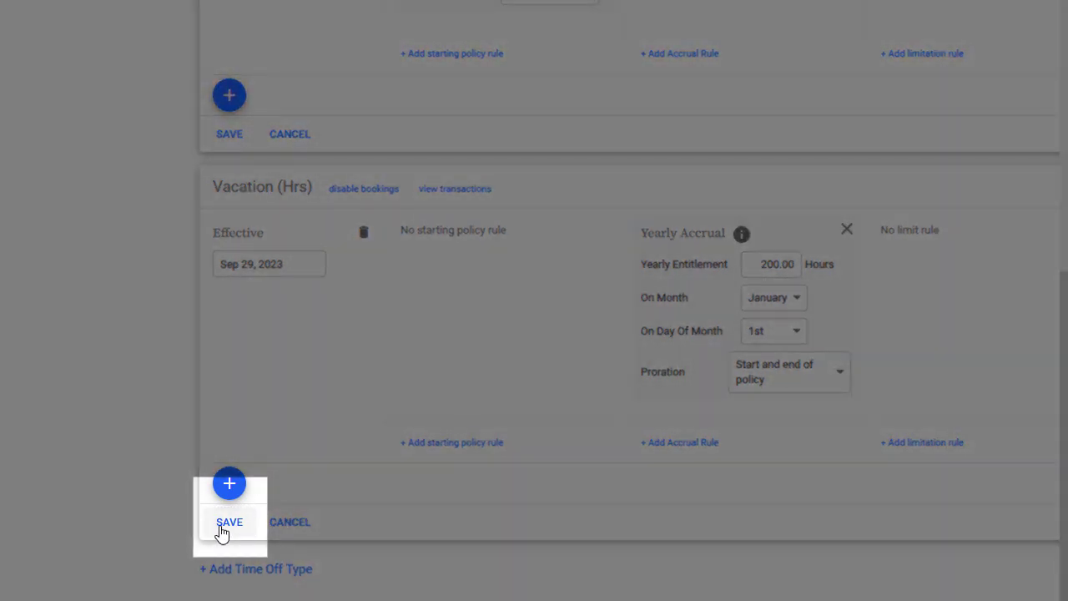